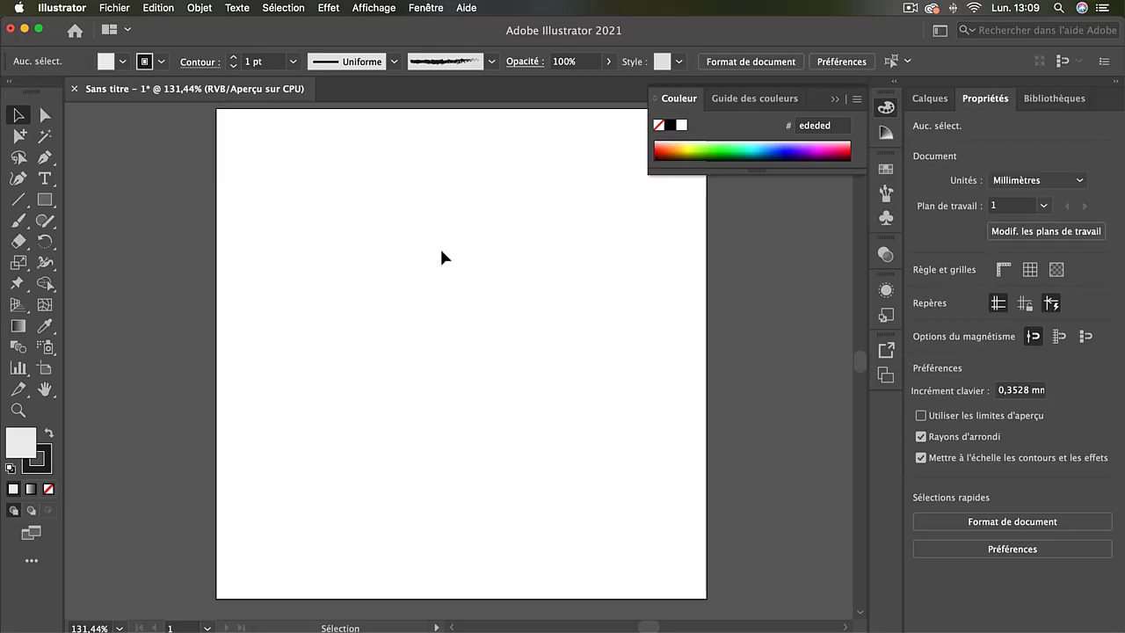
Step: Draw a triangle about 54 mm wide and 47 mm high near the artboard's centre with the Shaper tool
left_click(45, 220)
mouse_move(394, 361)
left_mouse_down()
mouse_move(521, 360)
mouse_move(450, 211)
mouse_move(397, 362)
left_mouse_up()
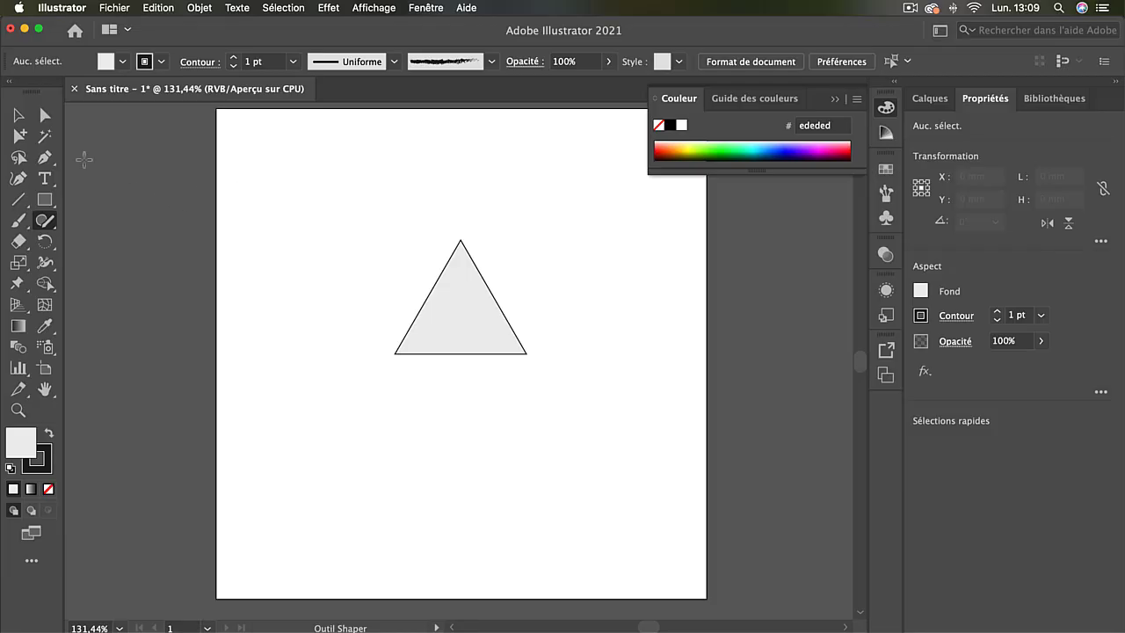
Step: Try changing the polygon's number of sides, turning the triangle into a hexagon and back into a triangle
left_click(17, 114)
left_click(462, 345)
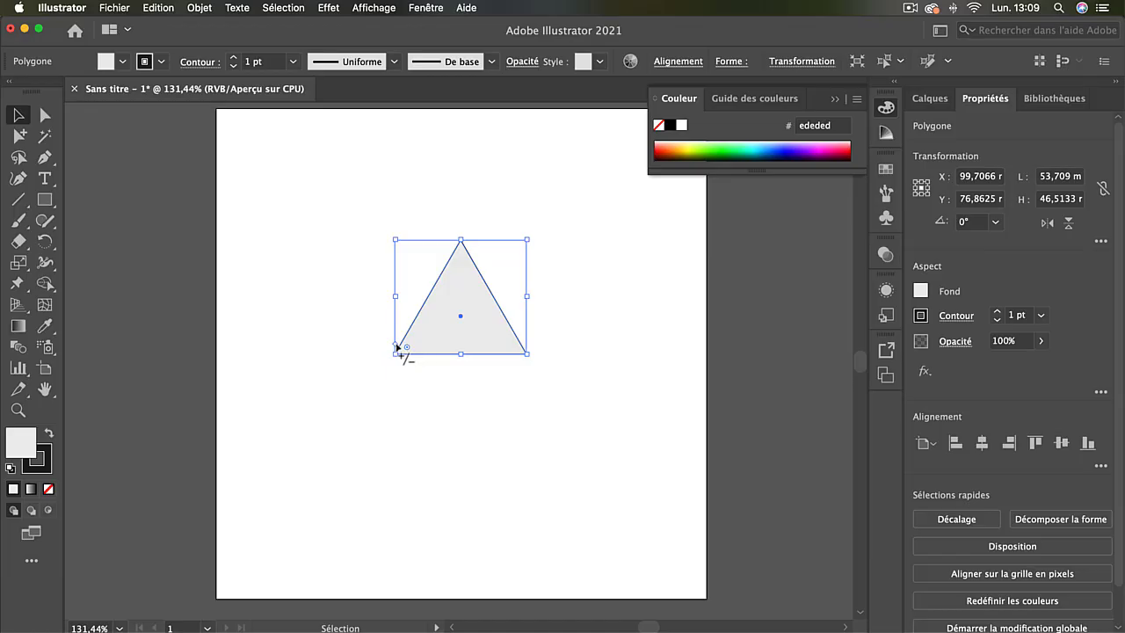
left_click_drag(396, 348, 389, 302)
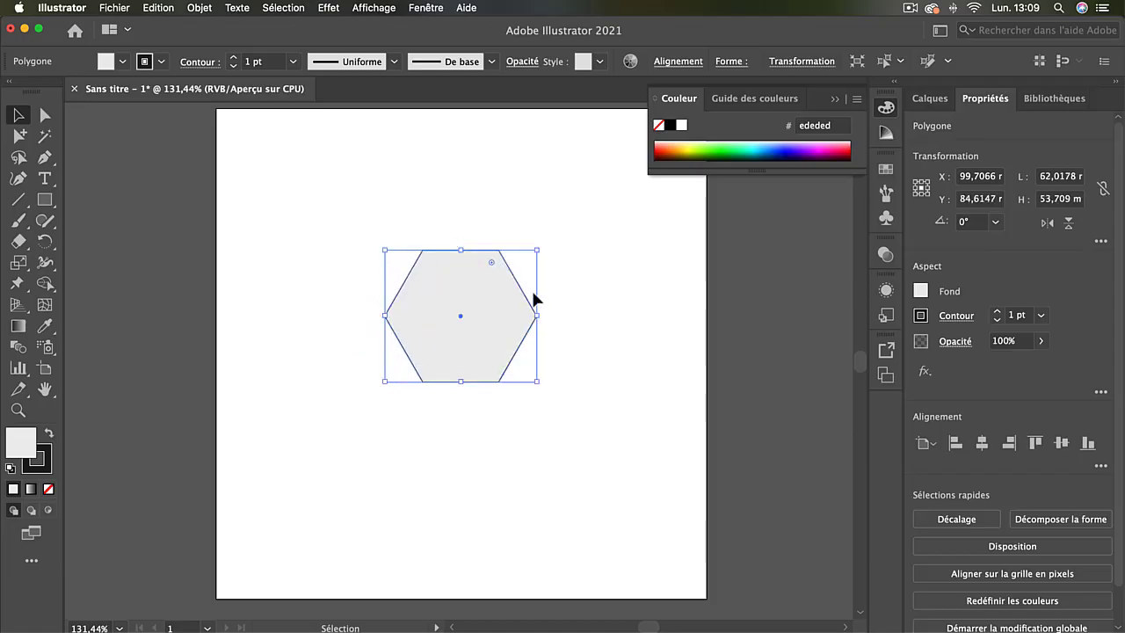
mouse_move(533, 283)
left_mouse_down()
mouse_move(532, 359)
mouse_move(533, 273)
left_mouse_up()
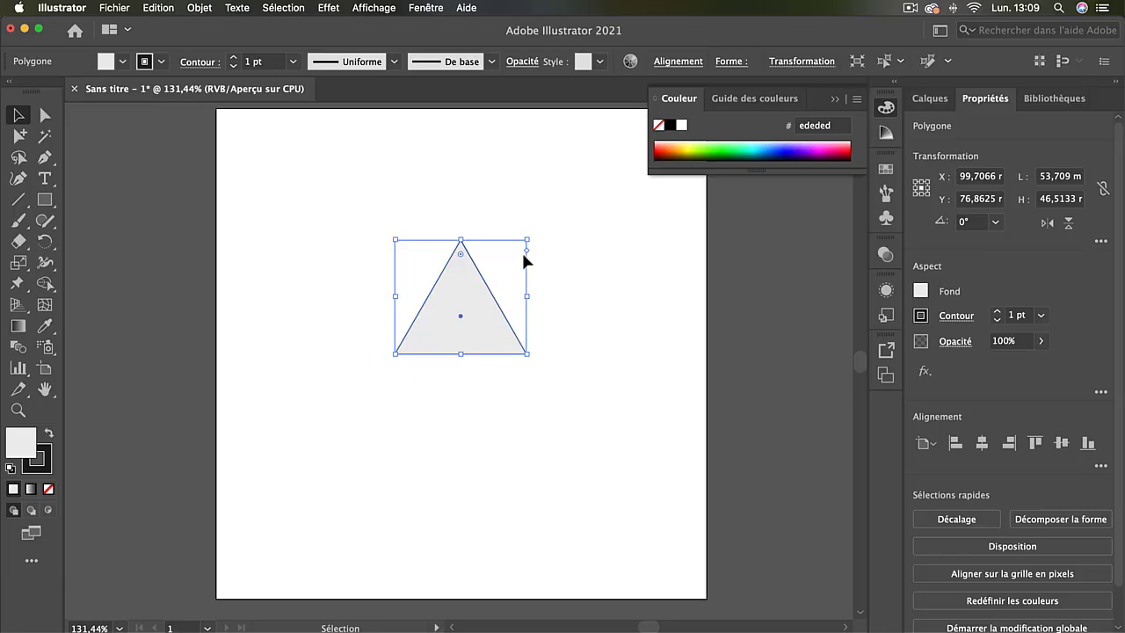
Step: Draw a horizontal line below the triangle with the Shaper tool and cut a smaller overlapping triangle out of the large triangle's right side
left_click(43, 222)
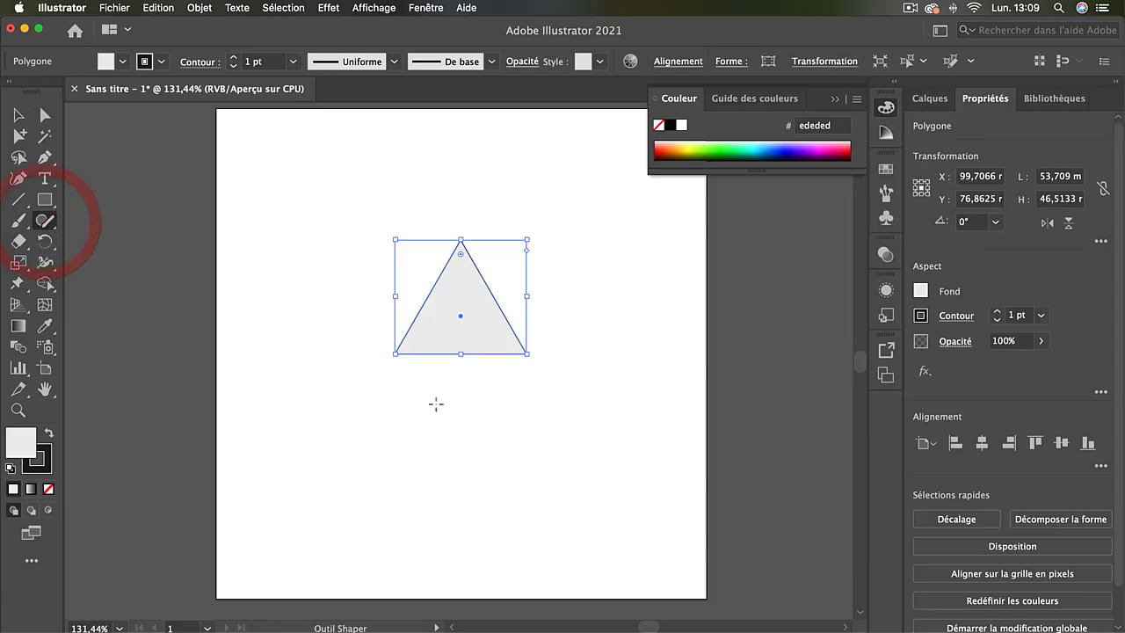
left_click_drag(337, 483, 627, 484)
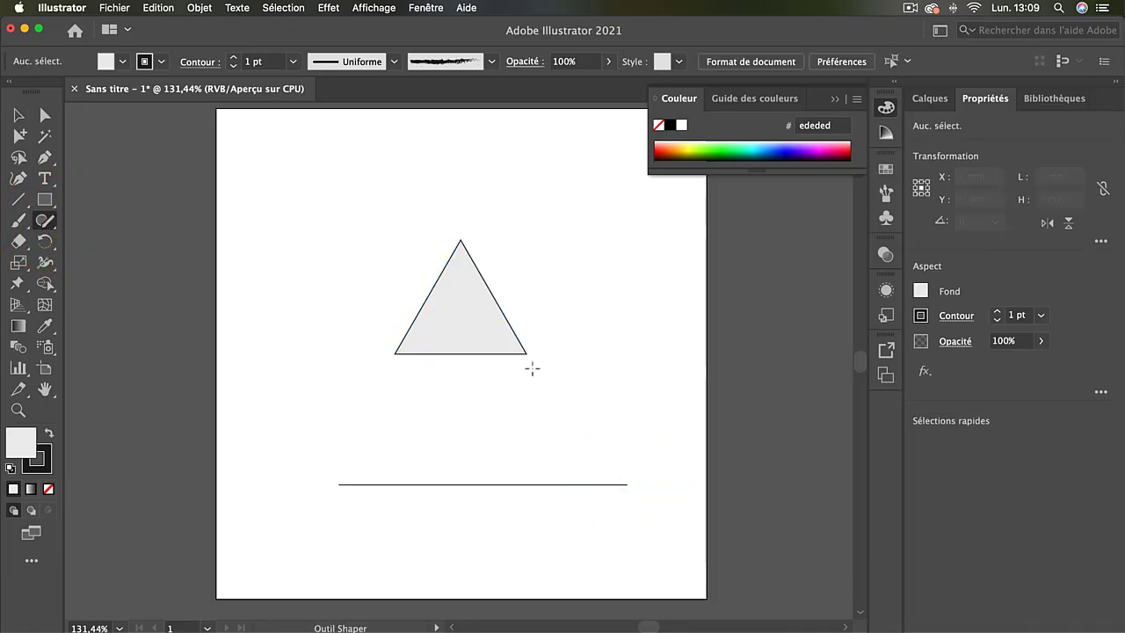
mouse_move(521, 242)
left_mouse_down()
mouse_move(466, 320)
mouse_move(585, 332)
mouse_move(524, 247)
left_mouse_up()
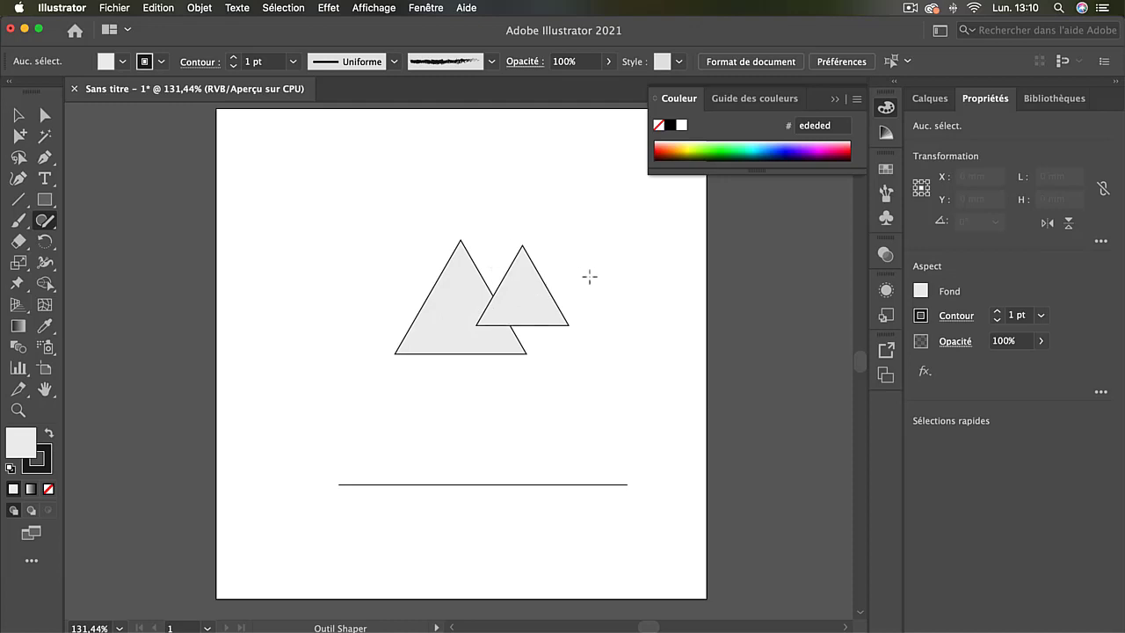
left_click_drag(587, 275, 493, 318)
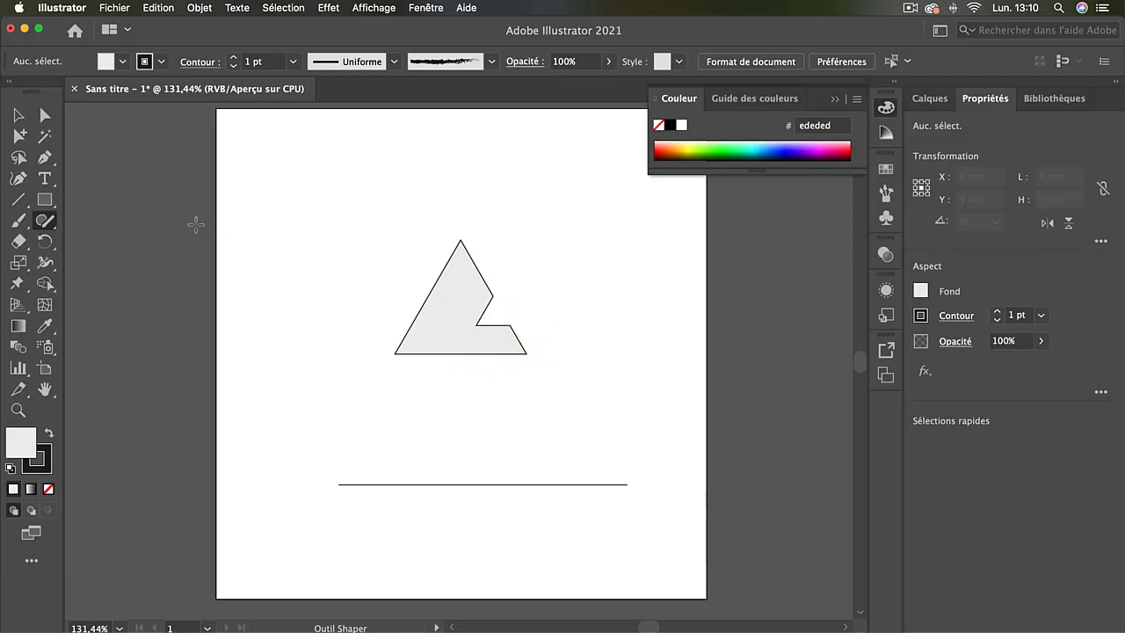
Step: Draw a horizontal Shaper line across the triangle's upper part and scribble away the triangle's tip and the protruding line segments
left_click_drag(367, 270, 624, 269)
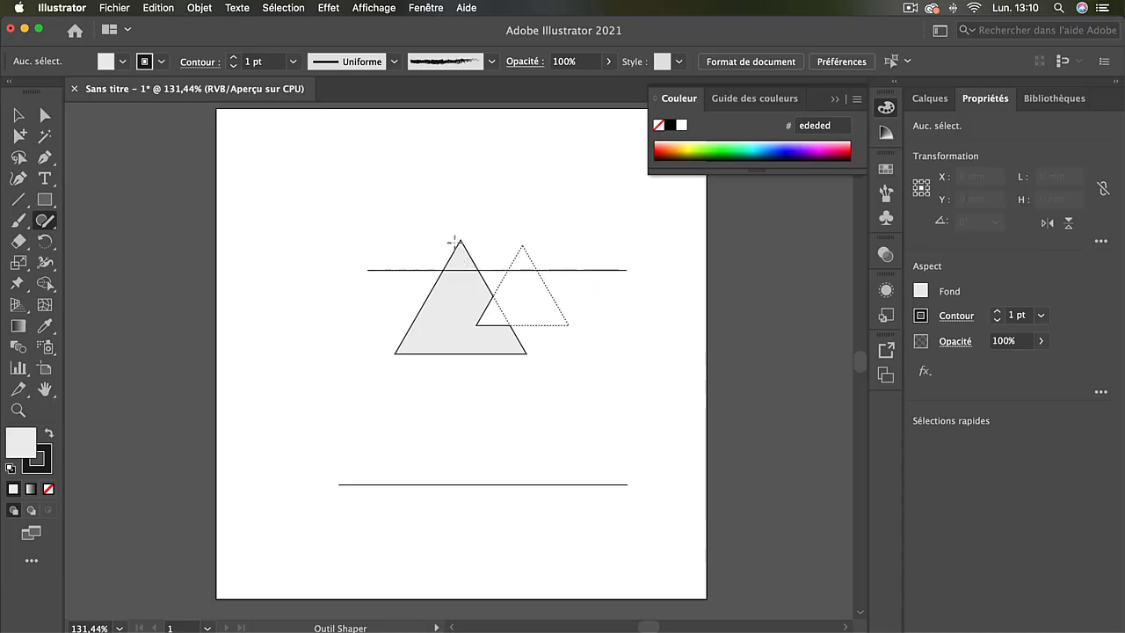
left_click_drag(426, 224, 467, 259)
left_click_drag(387, 242, 380, 304)
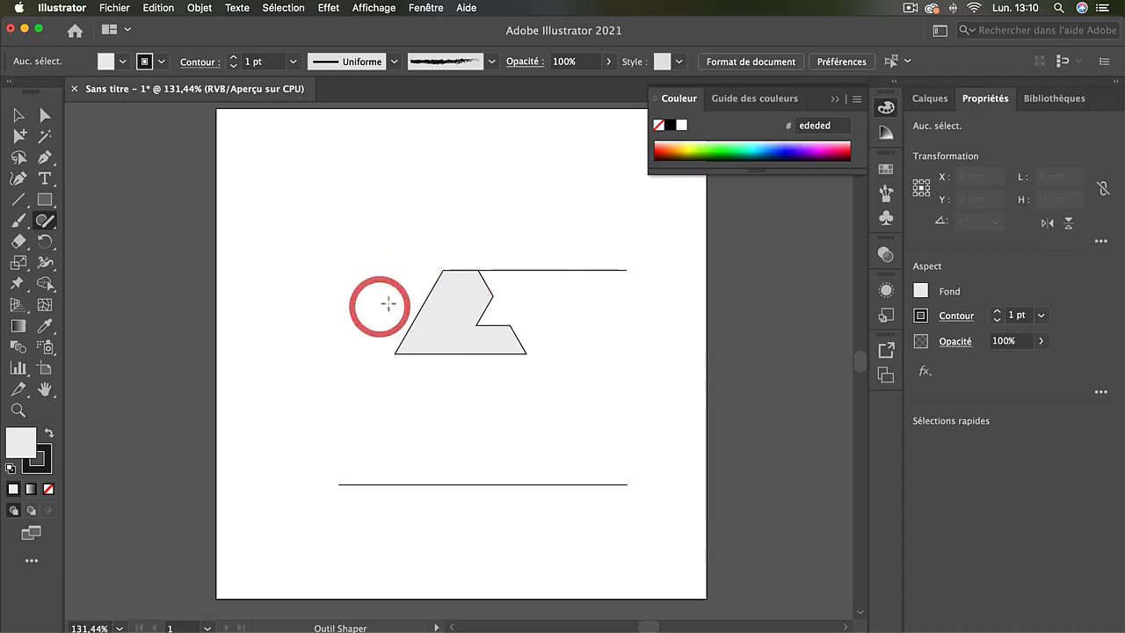
mouse_move(544, 250)
left_mouse_down()
mouse_move(592, 294)
mouse_move(588, 307)
left_mouse_up()
mouse_move(508, 251)
left_mouse_down()
mouse_move(531, 279)
mouse_move(527, 257)
mouse_move(510, 276)
mouse_move(505, 266)
left_mouse_up()
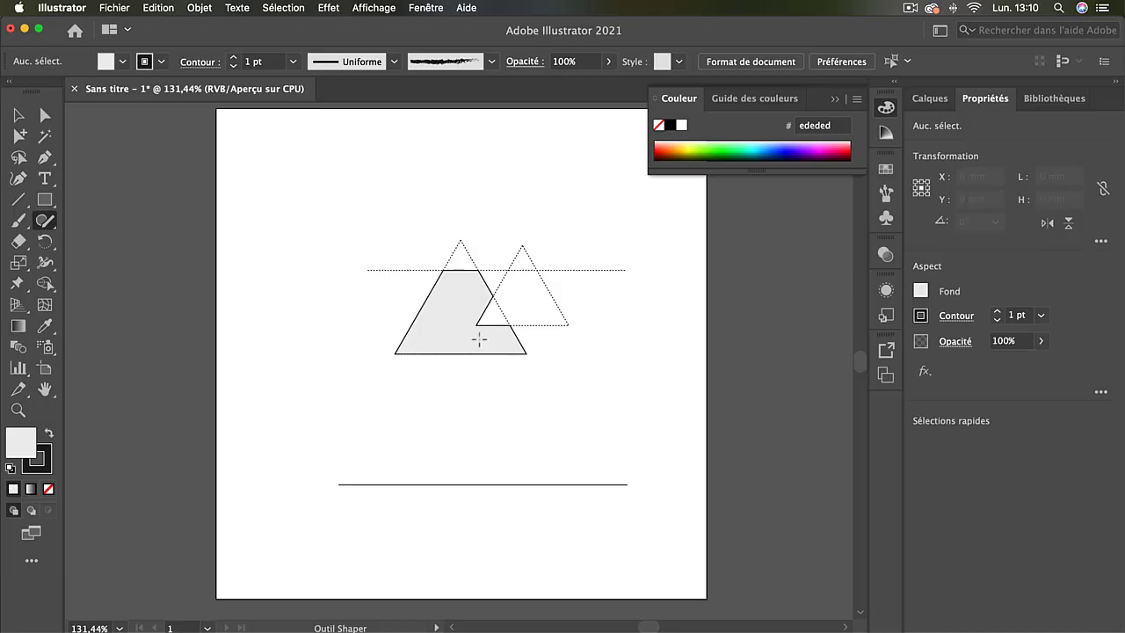
Step: Examine the Shaper Group and its member paths in the layer structure of Calque 1, toggling their visibility off and on
left_click(420, 8)
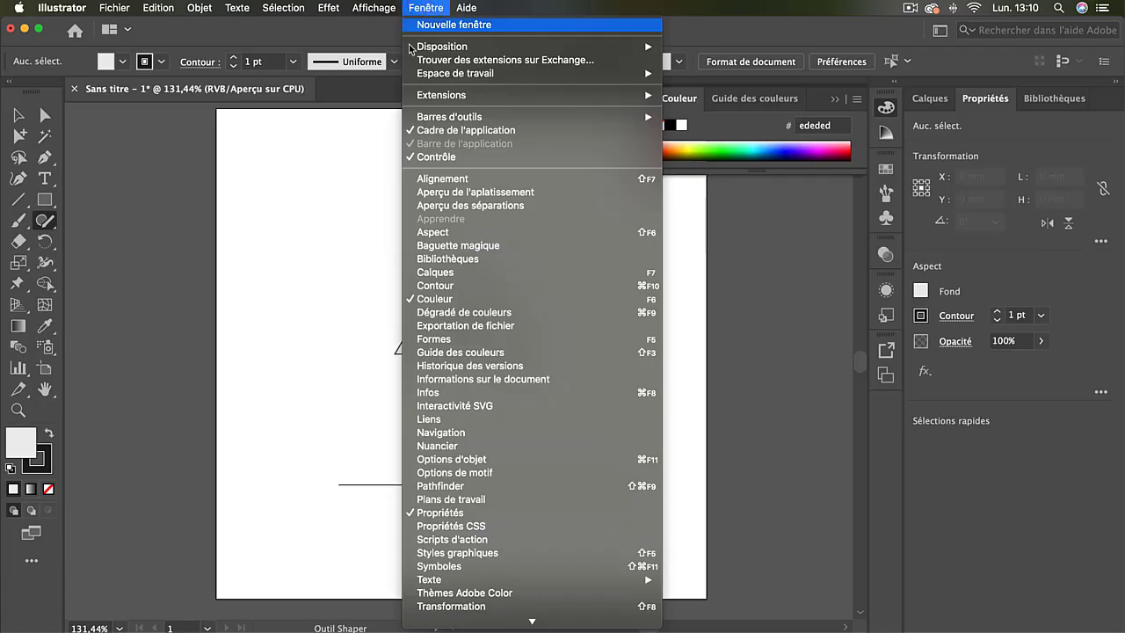
left_click(436, 272)
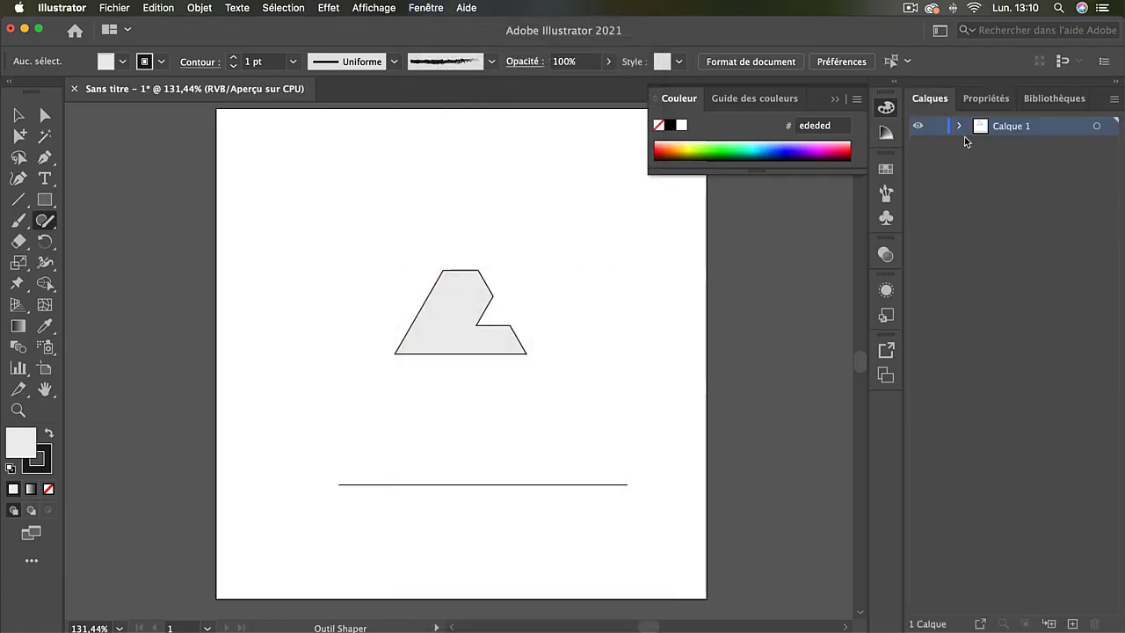
left_click(960, 129)
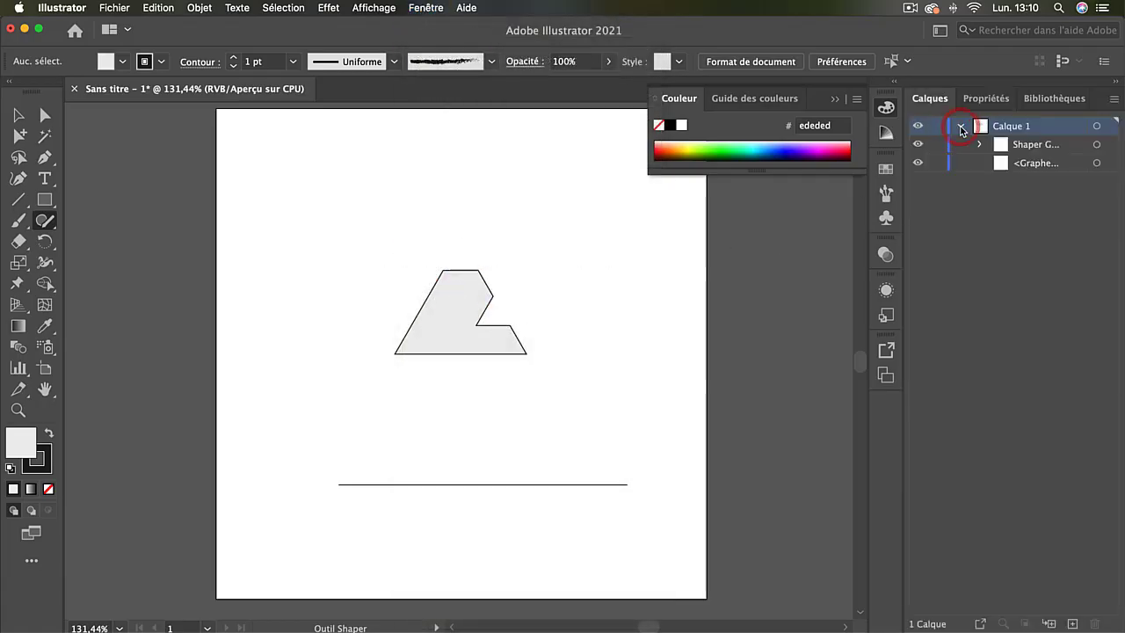
left_click(918, 145)
left_click(918, 145)
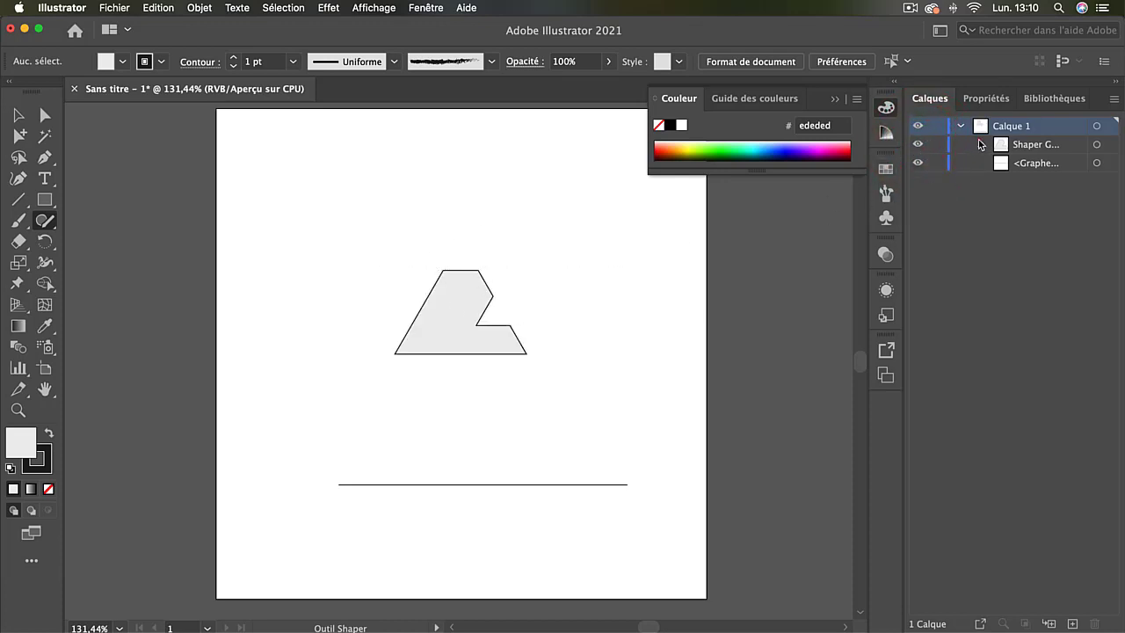
left_click(980, 144)
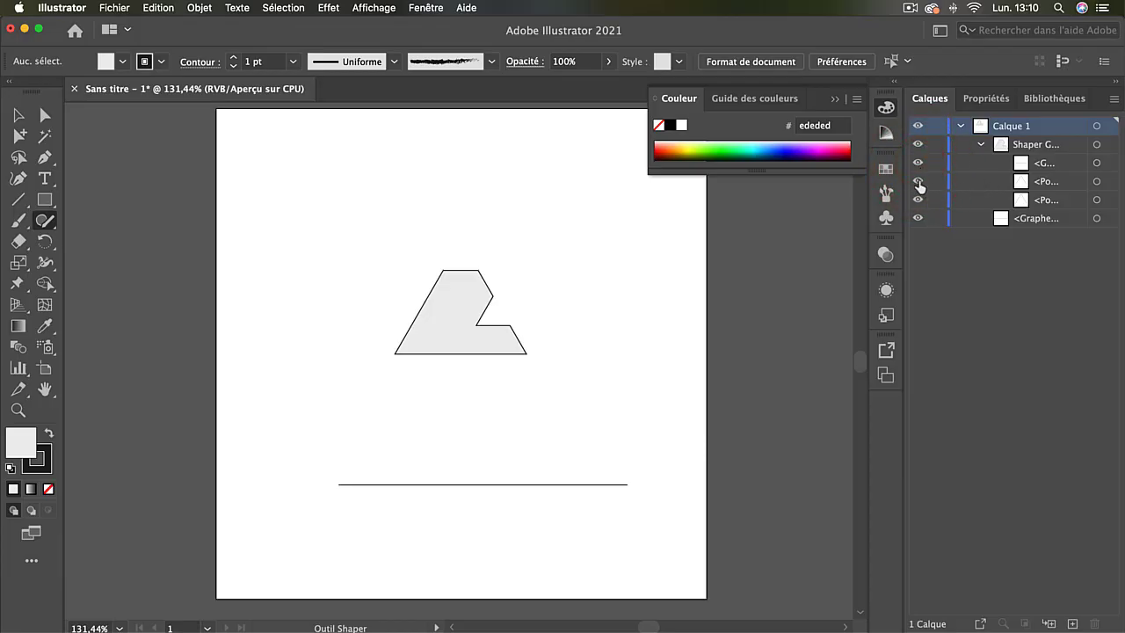
left_click(919, 183)
left_click(918, 201)
left_click(918, 201)
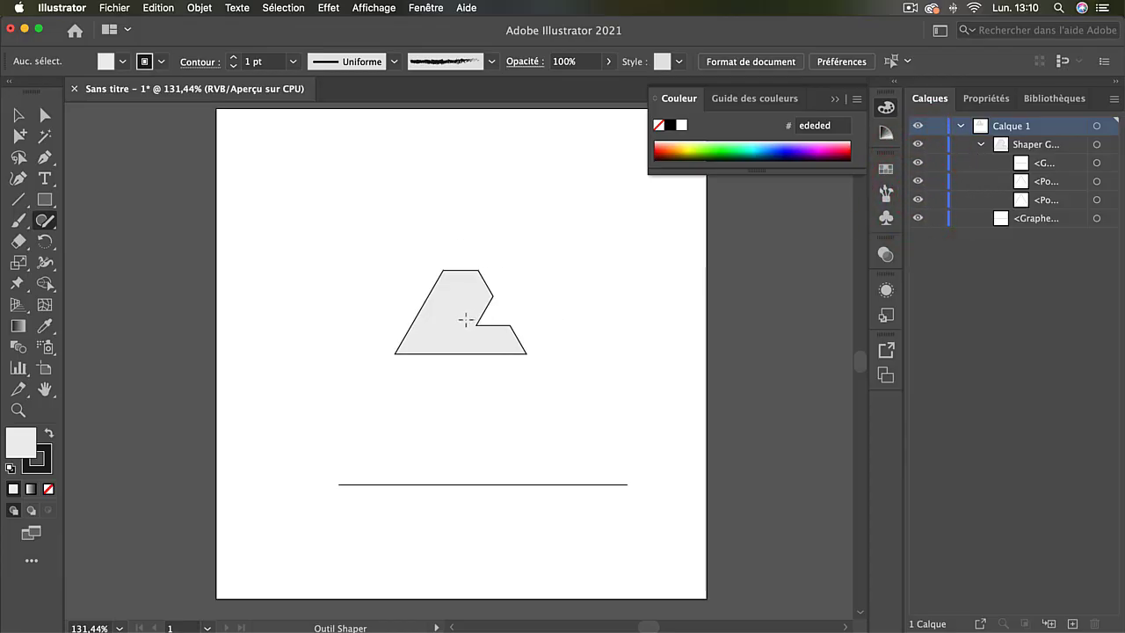
Step: Inspect the Shaper Group's original paths in isolation mode with the Selection tool and exit isolation
left_click(17, 115)
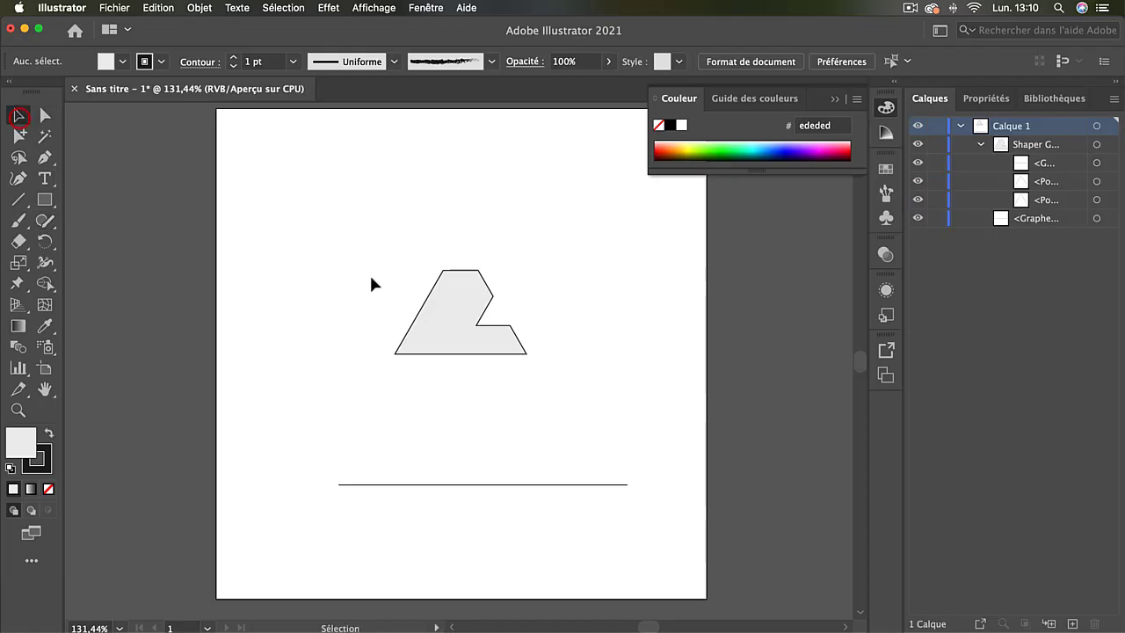
double_click(460, 305)
left_click(483, 315)
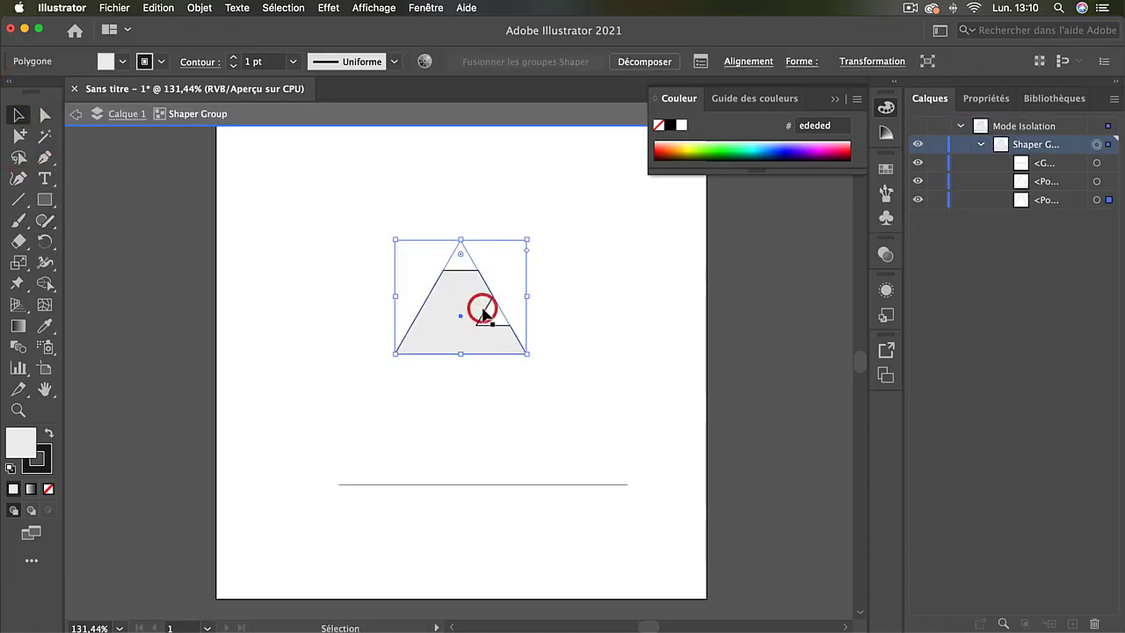
left_click(482, 311)
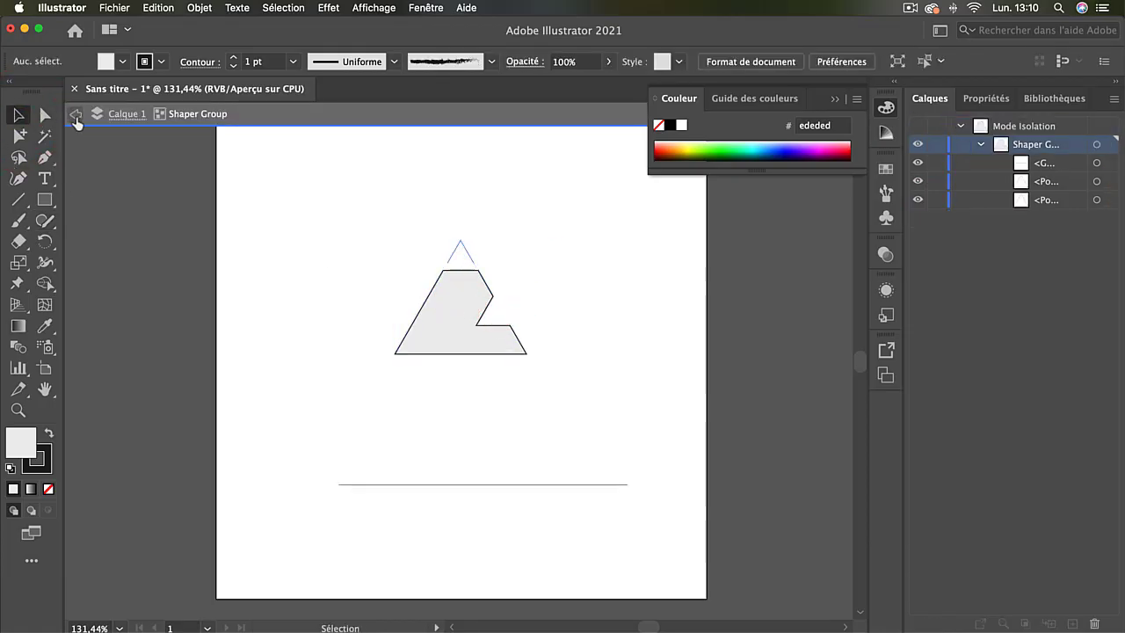
left_click(77, 114)
Step: Switch the Shaper Group between its face view and its editable construction view with the Shaper tool
left_click(44, 221)
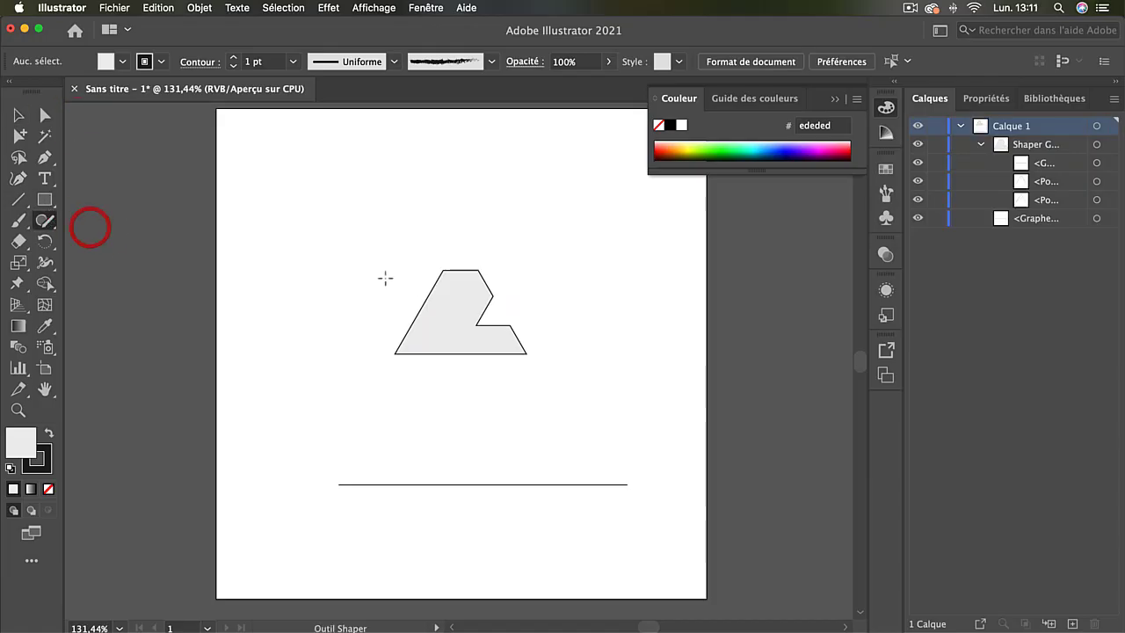
left_click(481, 306)
left_click(481, 306)
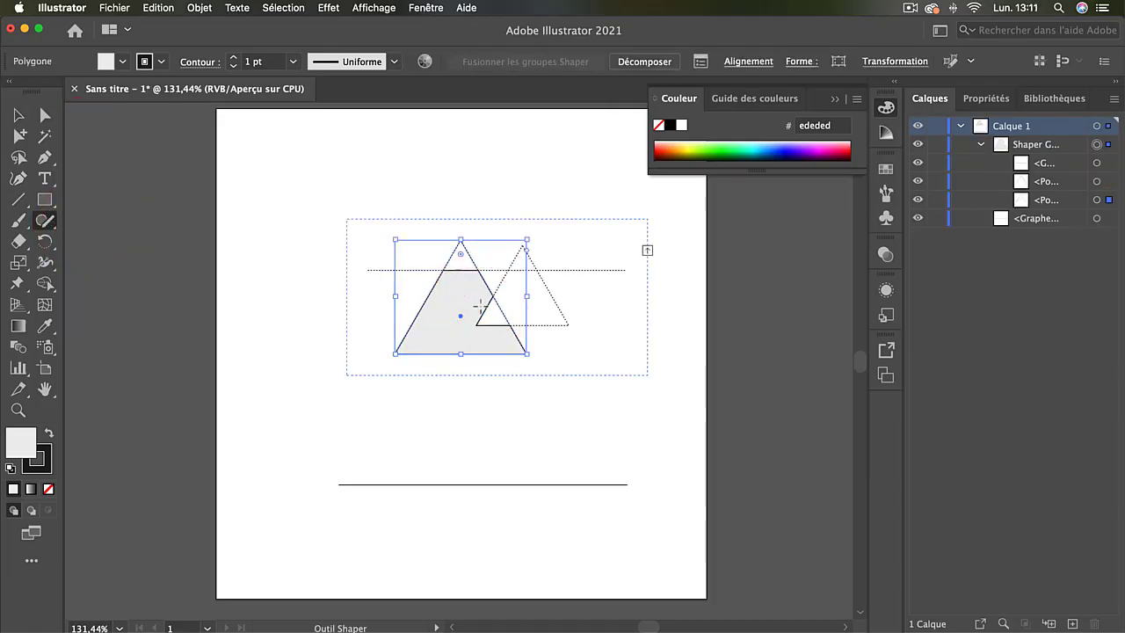
scroll(647, 251, "down", 1)
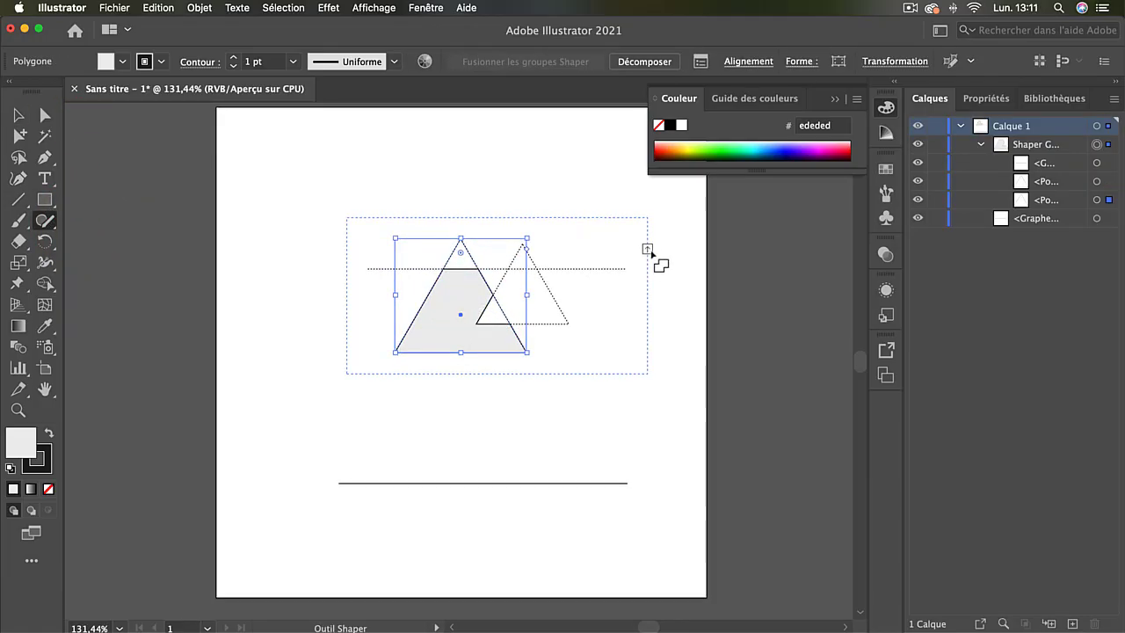
left_click(647, 250)
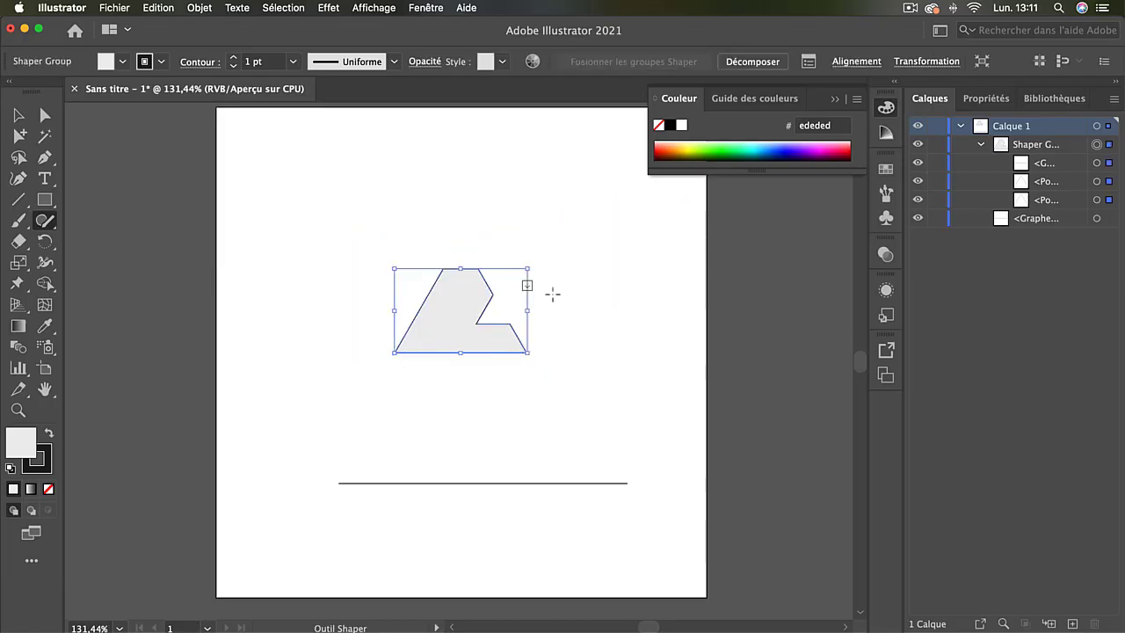
left_click(527, 285)
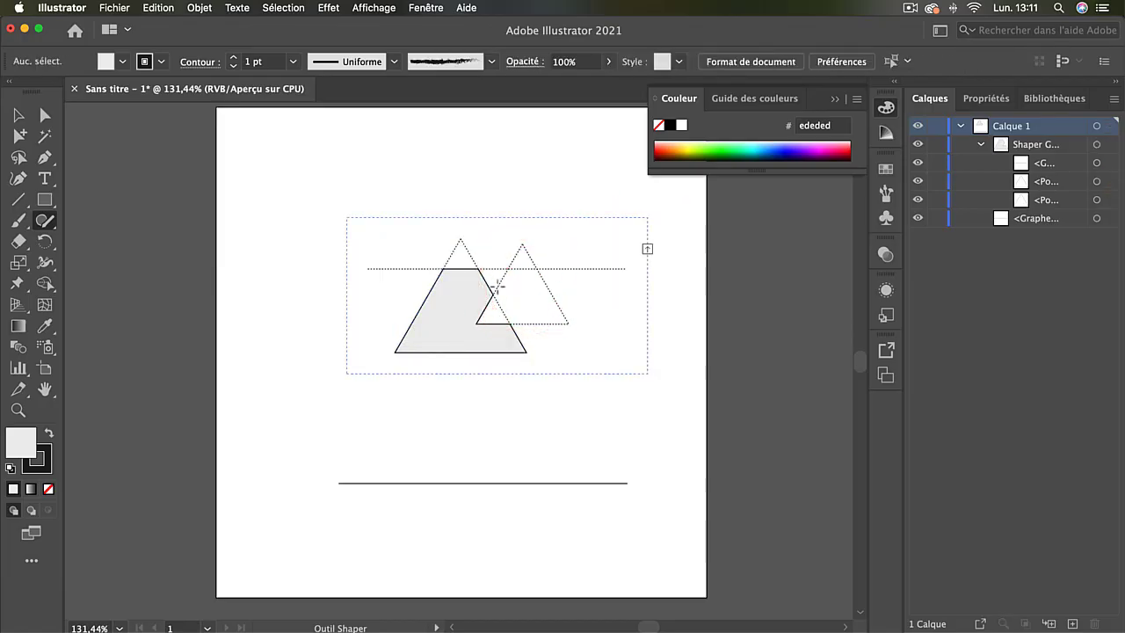
Step: Widen the small cut-out triangle inside the Shaper Group to the left and round its corners
left_click(522, 246)
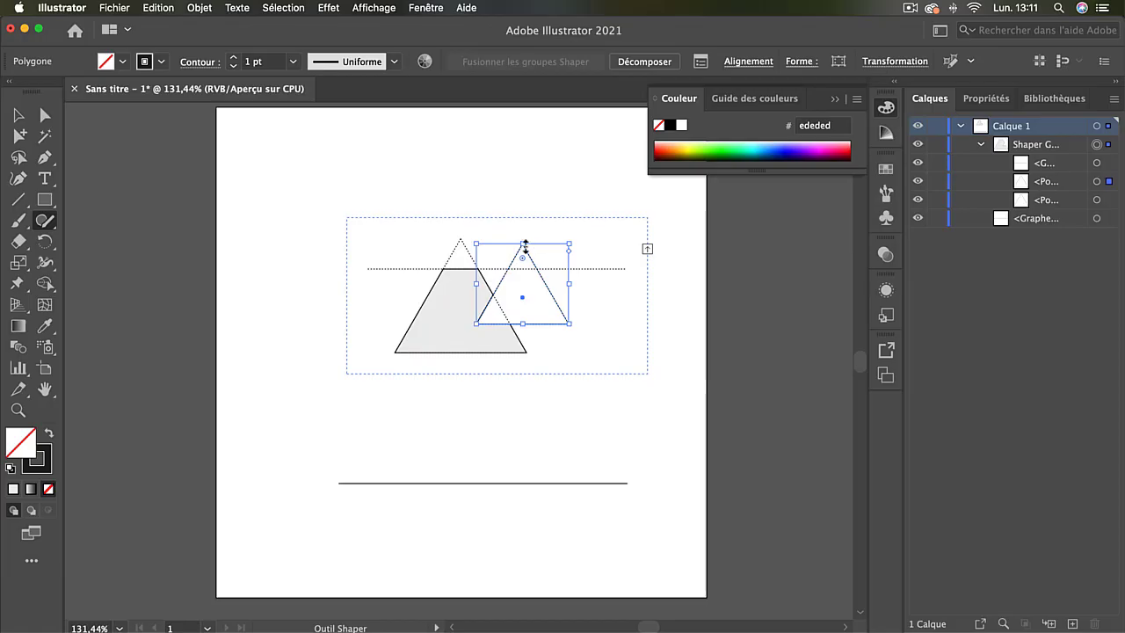
left_click_drag(477, 285, 457, 283)
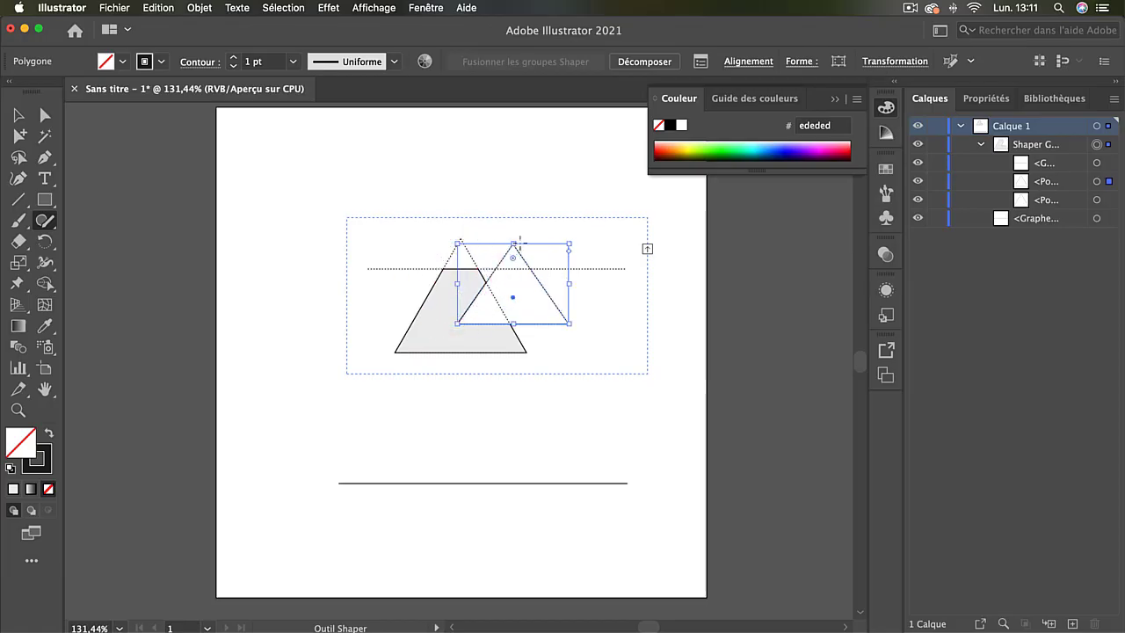
left_click_drag(513, 256, 511, 284)
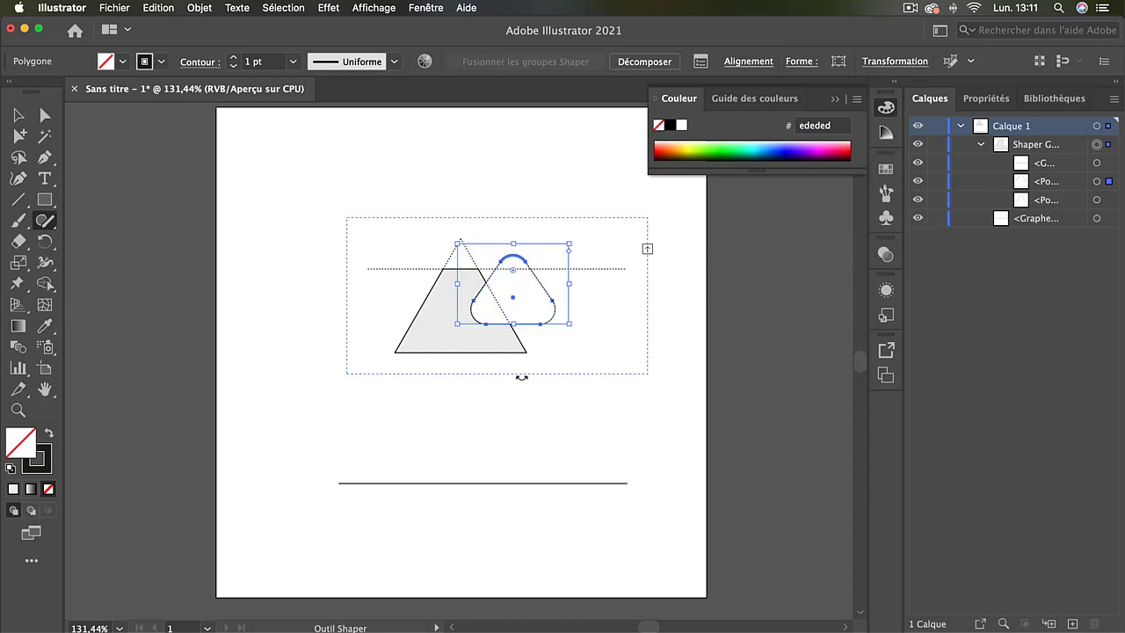
left_click(647, 249)
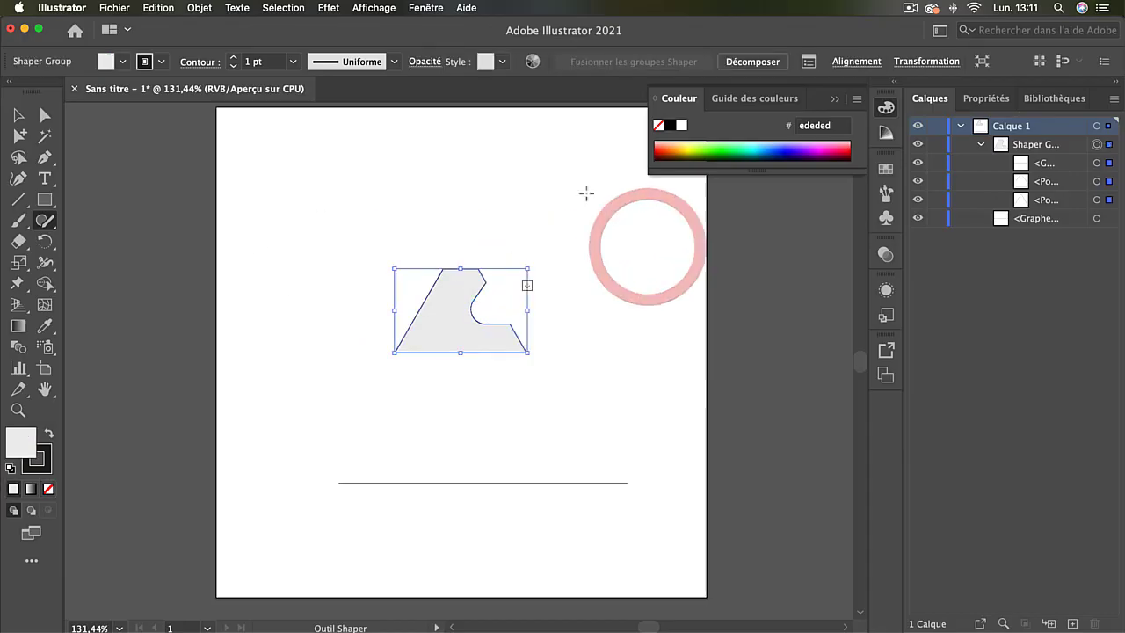
Step: Delete the Shaper Group and the horizontal line from the artboard
left_click(19, 115)
left_click(318, 195)
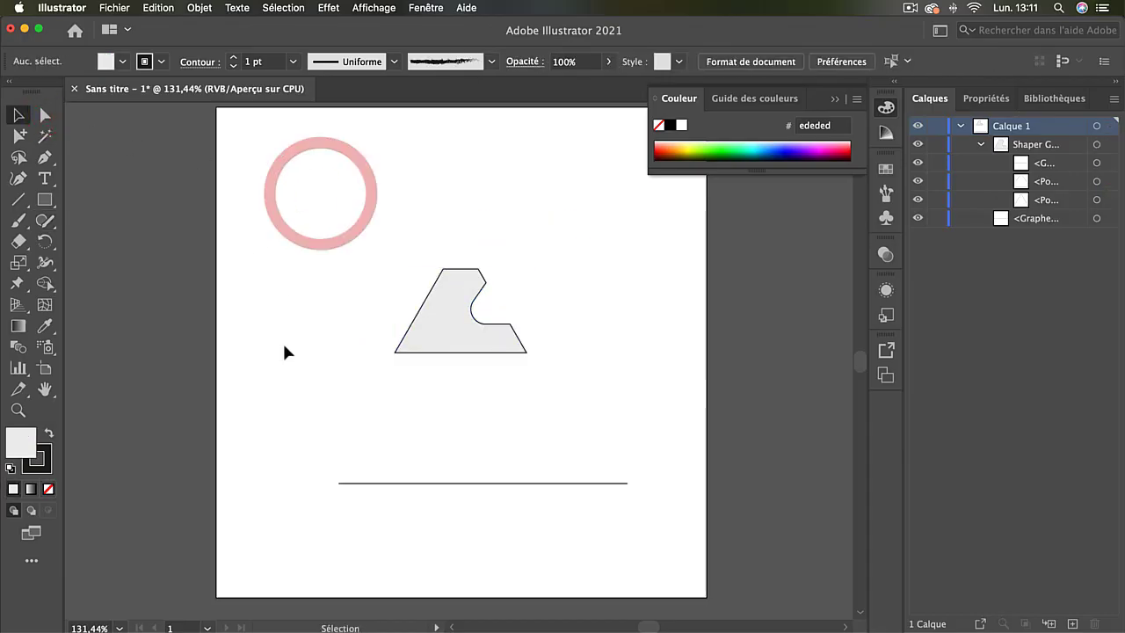
left_click_drag(325, 223, 642, 502)
key("Delete")
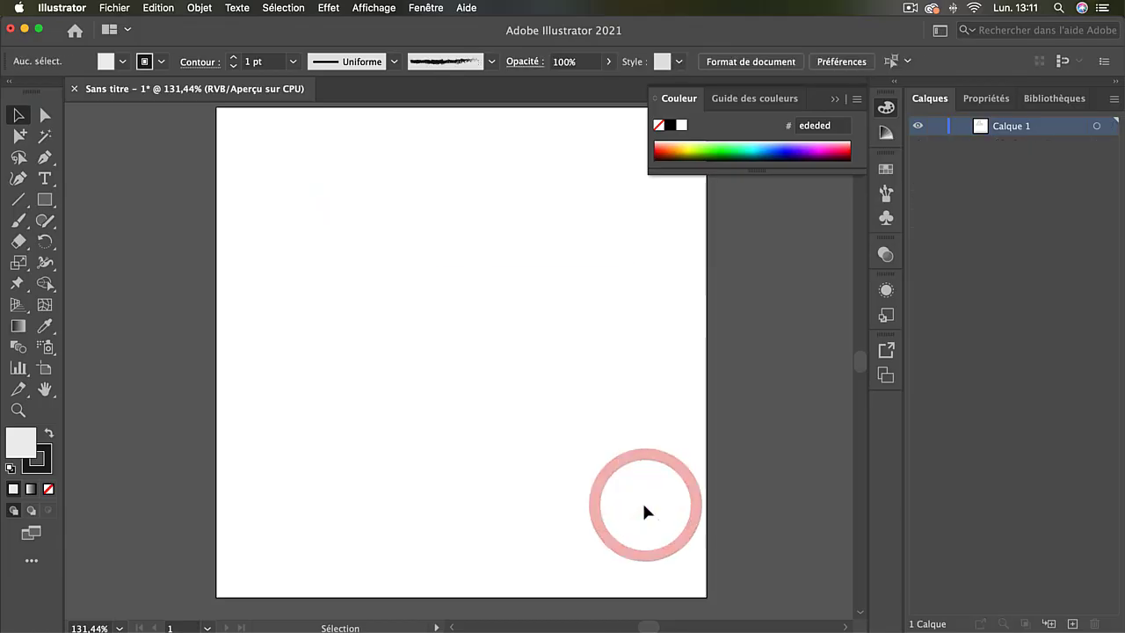
Step: Draw a square in the artboard's upper half with the Shaper tool and a slightly slanted line crossing it
left_click(46, 221)
mouse_move(394, 233)
left_mouse_down()
mouse_move(512, 374)
mouse_move(558, 345)
mouse_move(572, 219)
mouse_move(369, 211)
left_mouse_up()
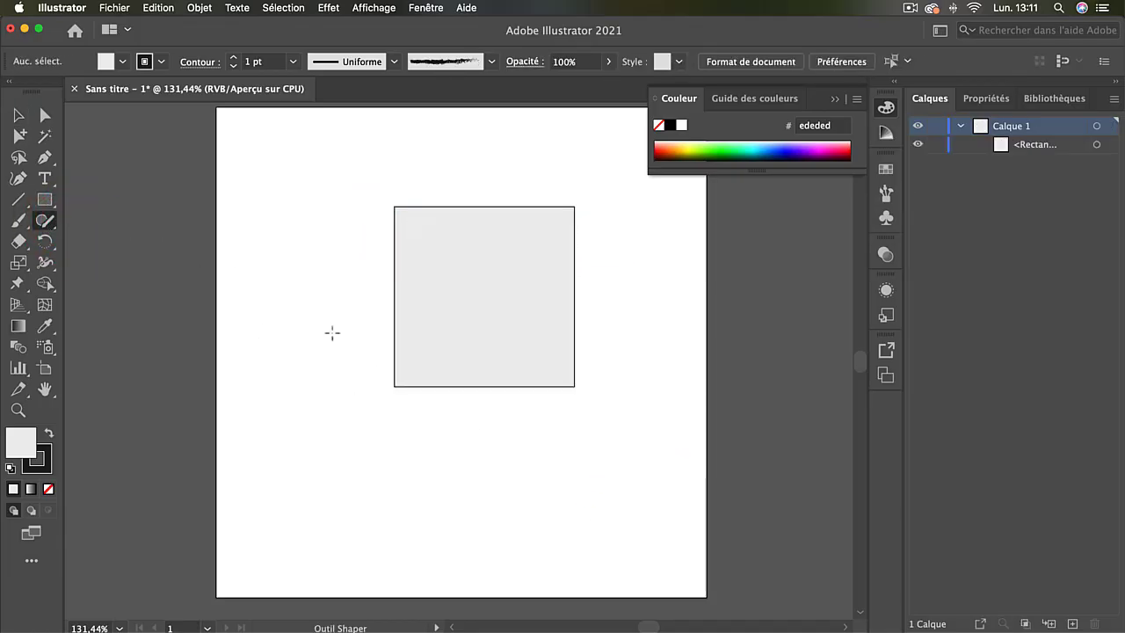
left_click_drag(332, 332, 659, 299)
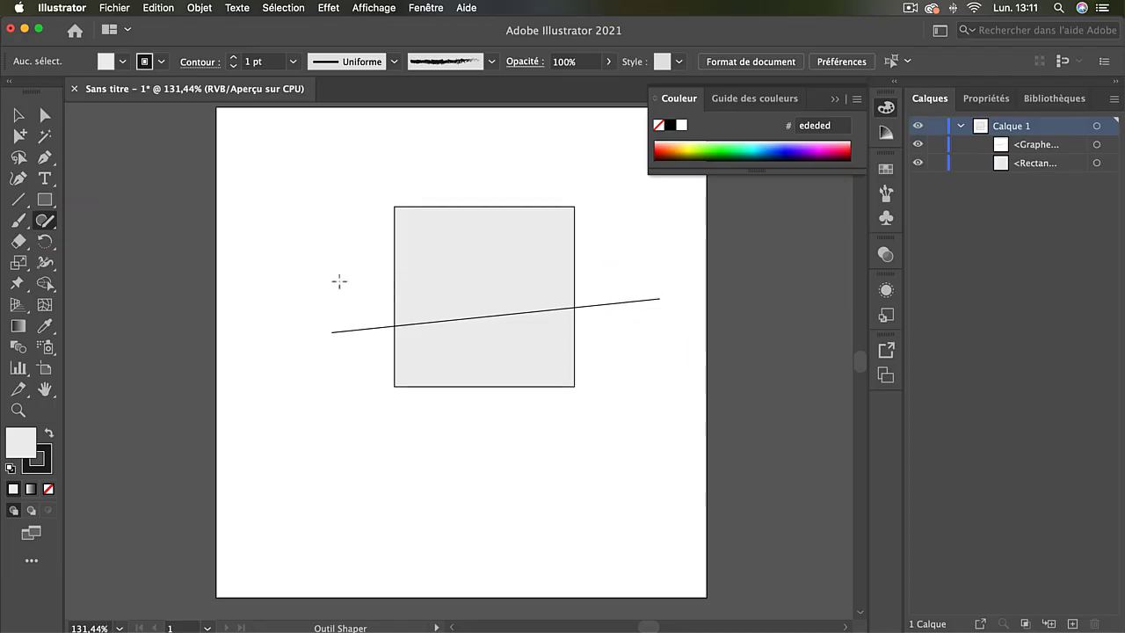
Step: Draw a Shaper triangle overlapping the square's upper-left corner, discarding the rectangle first drawn there
mouse_move(377, 158)
left_mouse_down()
mouse_move(315, 268)
mouse_move(499, 265)
mouse_move(428, 164)
mouse_move(377, 152)
left_mouse_up()
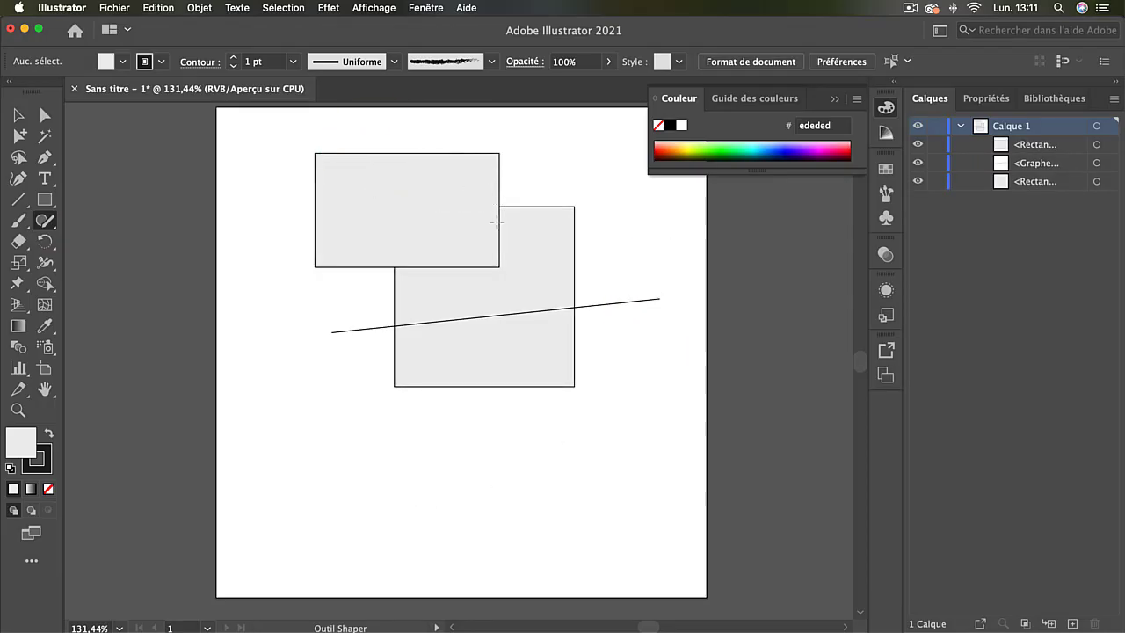
left_click_drag(500, 223, 465, 214)
mouse_move(412, 148)
left_mouse_down()
mouse_move(348, 214)
mouse_move(300, 300)
mouse_move(518, 282)
mouse_move(410, 148)
left_mouse_up()
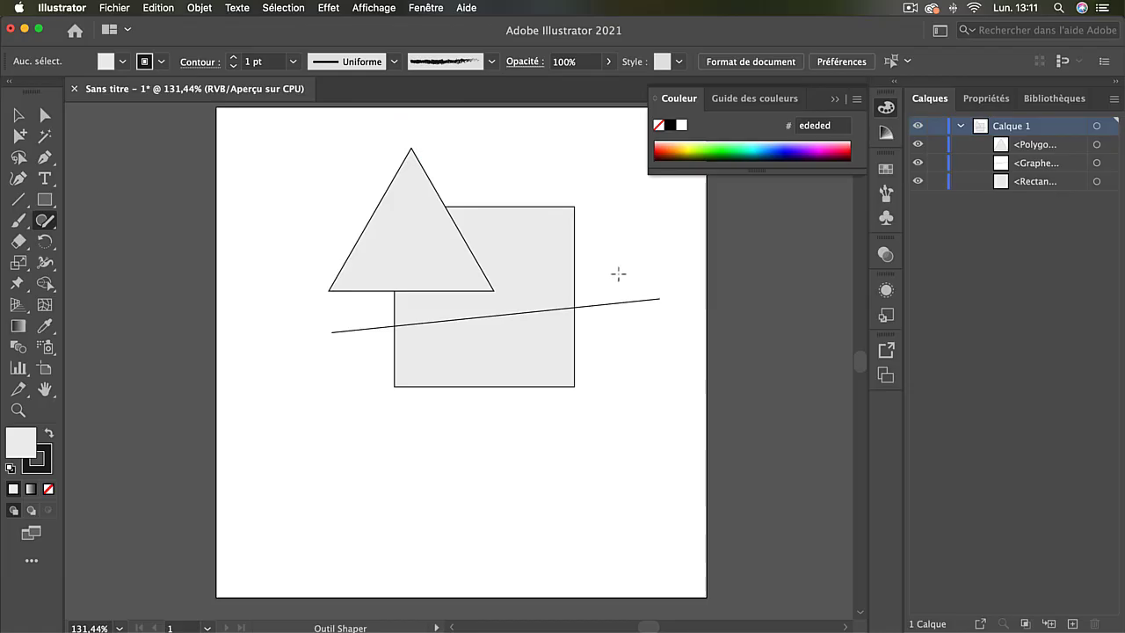
Step: Scribble away the line's overhanging ends and cut the triangle out of the square's upper-left corner with the Shaper tool
left_click_drag(622, 268, 615, 345)
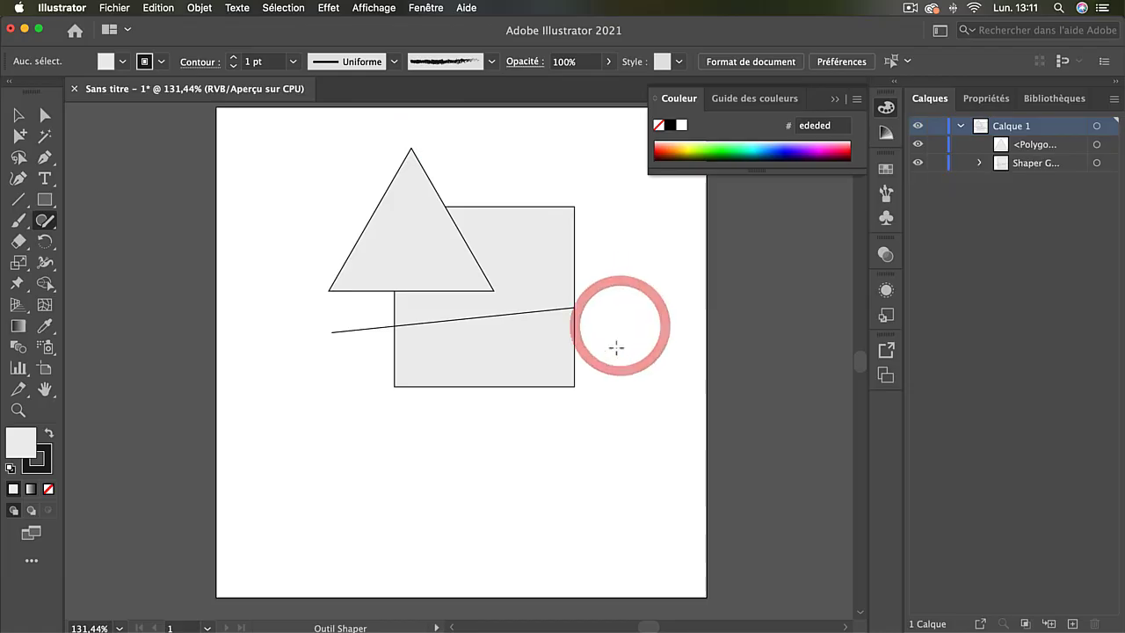
left_click_drag(354, 339, 364, 359)
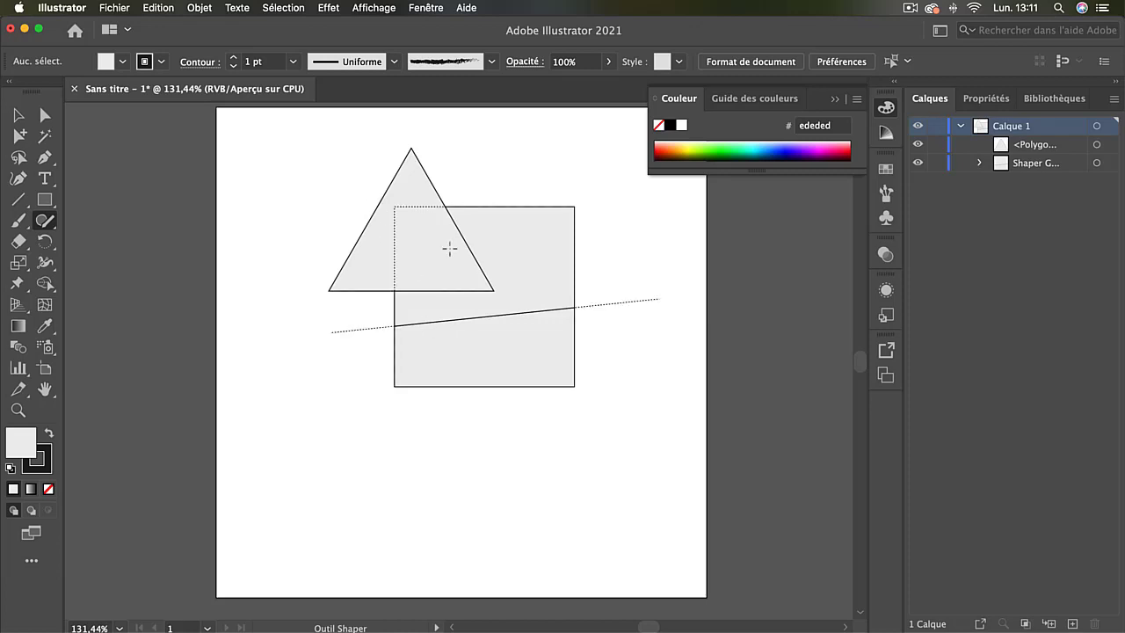
left_click_drag(346, 182, 429, 262)
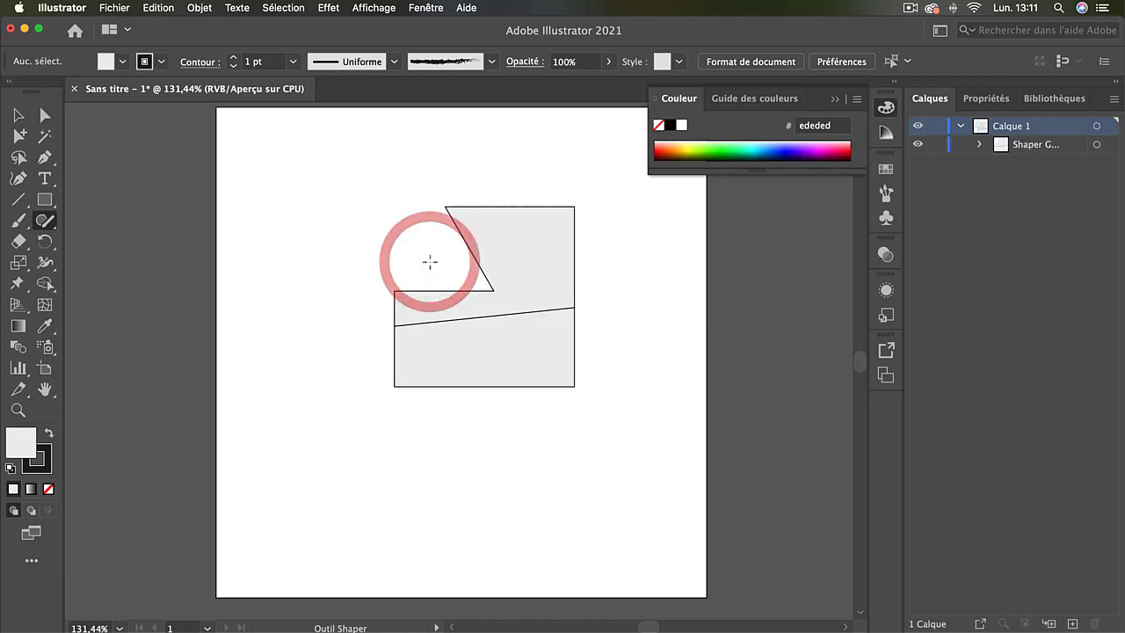
Step: Fill the Shaper Group's lower region, below the slanted line, with olive colour 939027
left_click(510, 356)
left_click(511, 356)
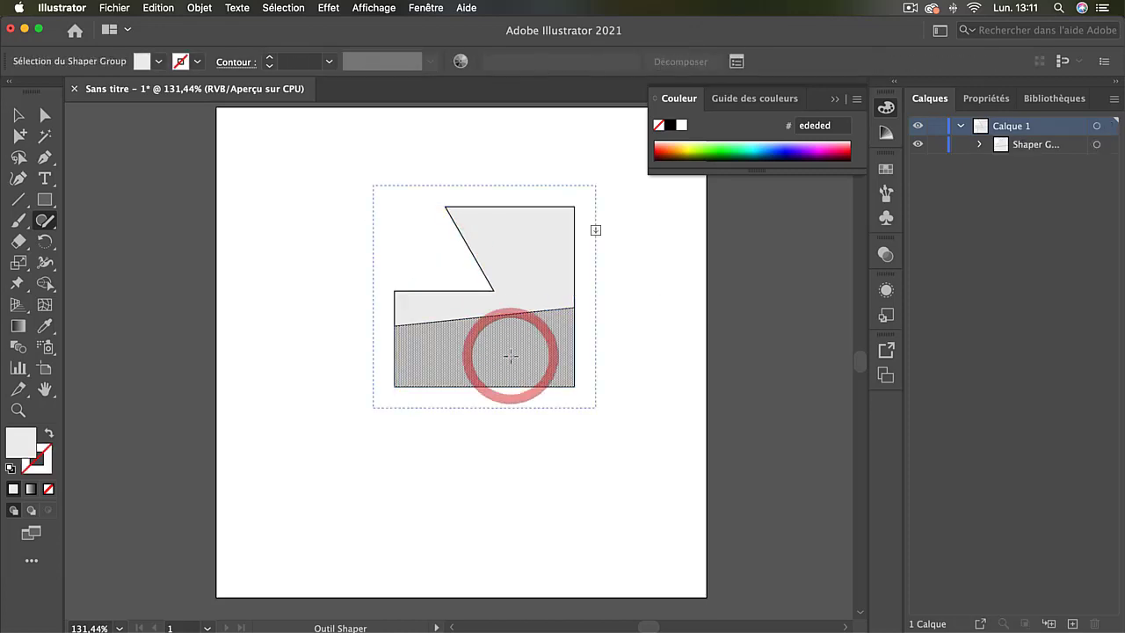
double_click(27, 449)
left_click(311, 309)
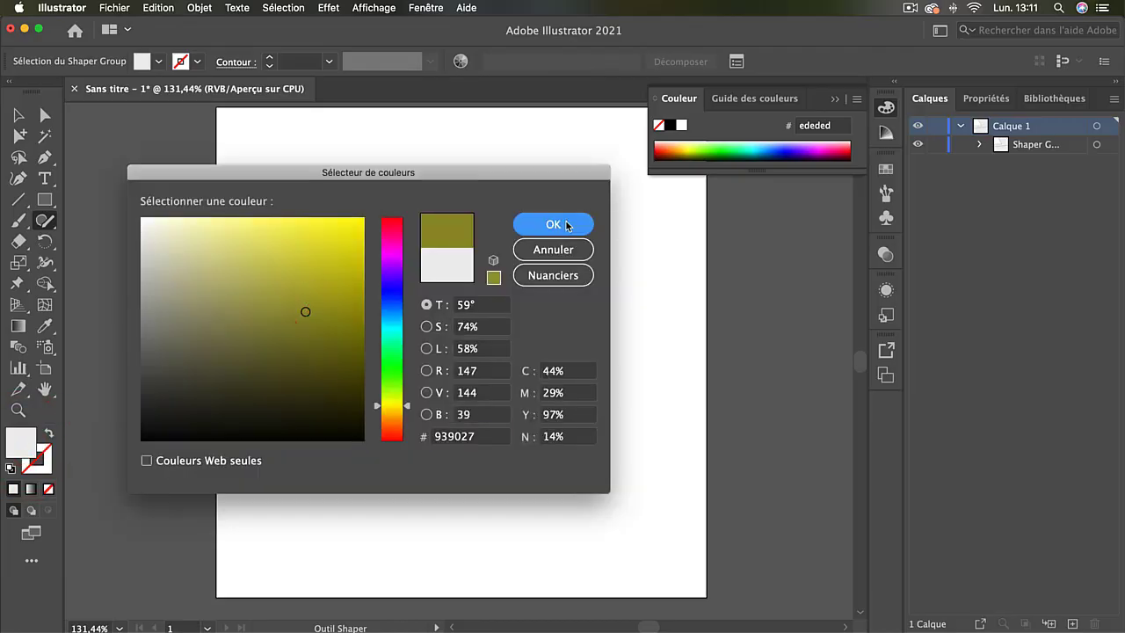
left_click(552, 223)
Step: Fill the Shaper Group's upper region with purple colour 631cd3 and deselect the group
double_click(553, 244)
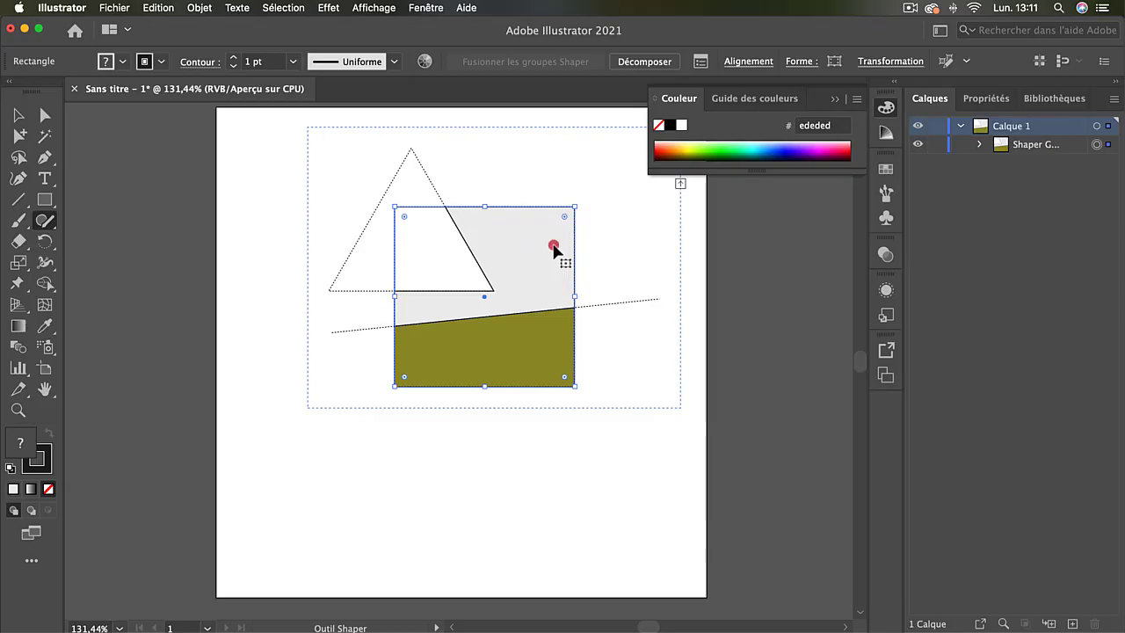
left_click(679, 183)
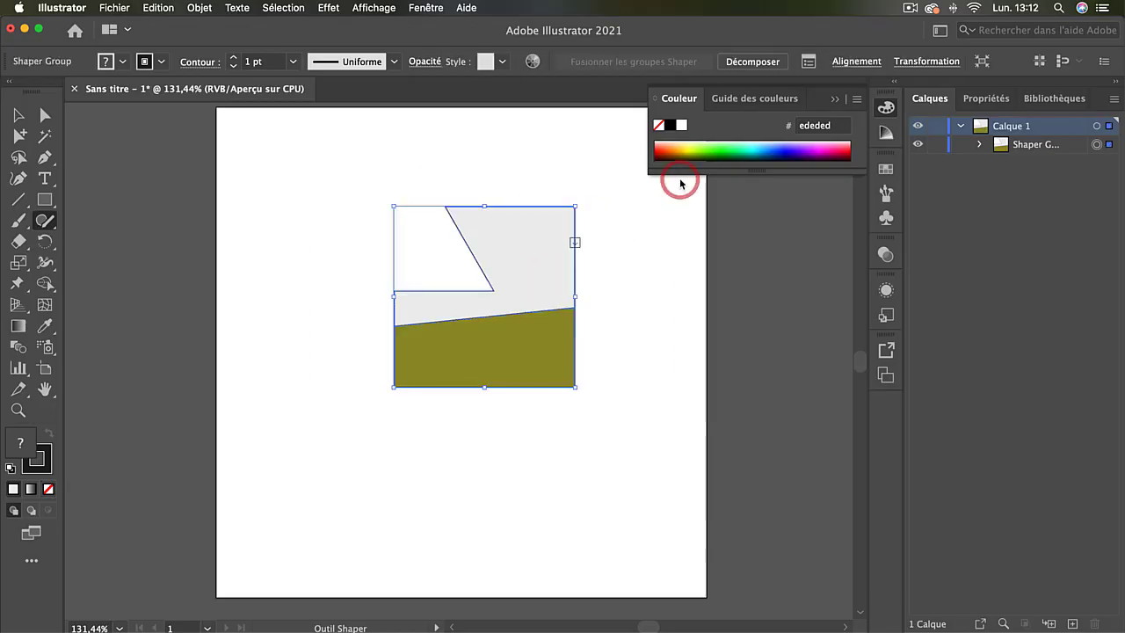
left_click(507, 248)
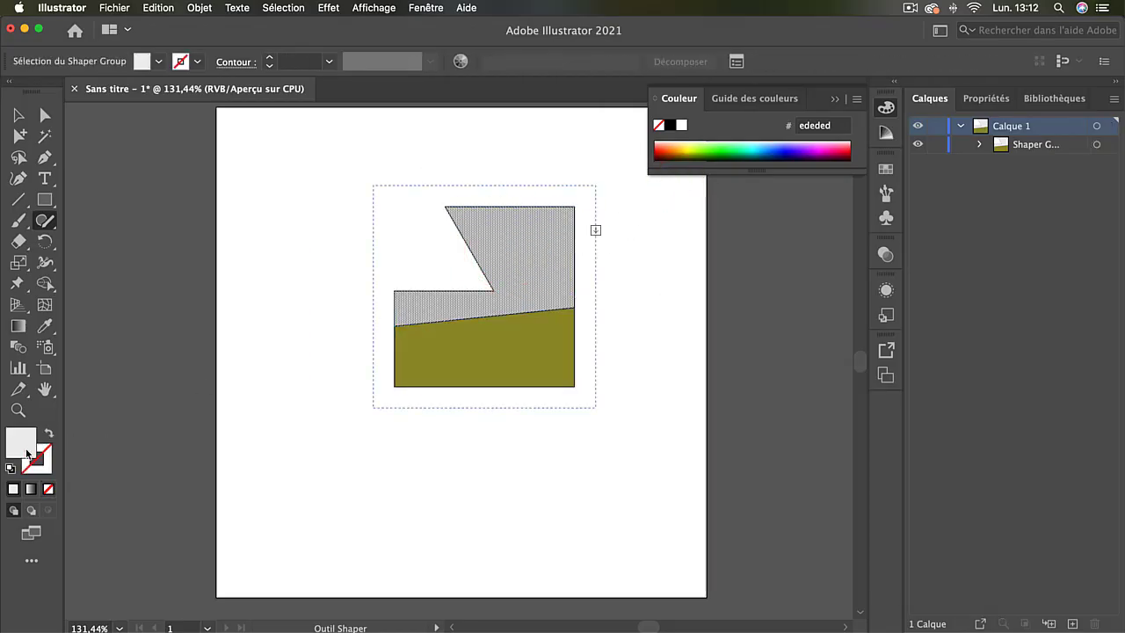
double_click(24, 448)
type("631cd3")
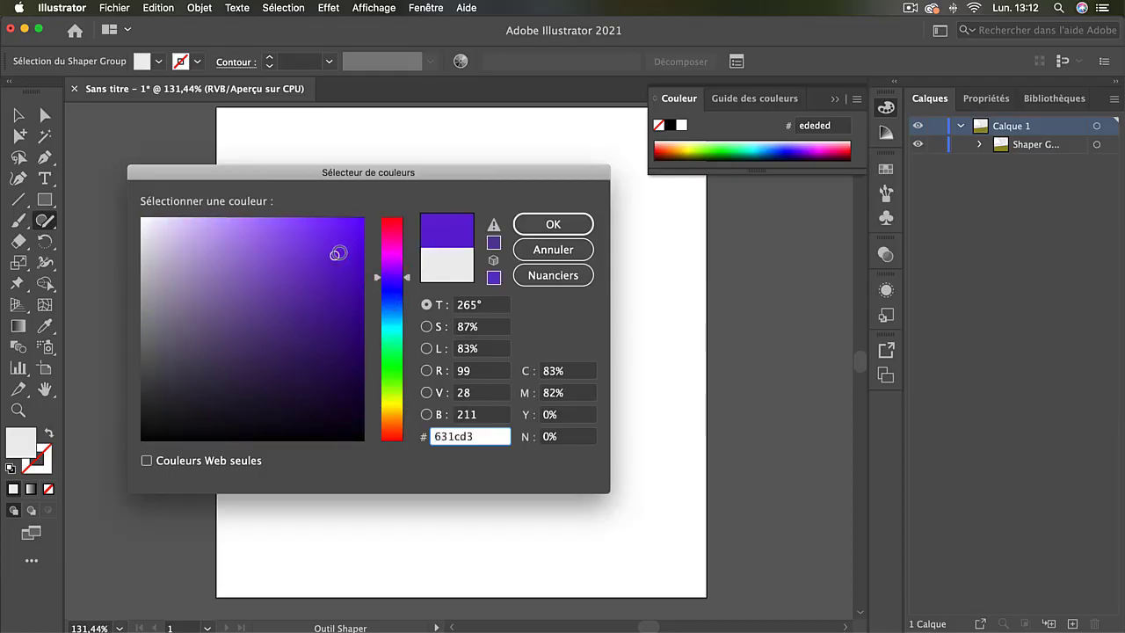
left_click(527, 227)
left_click(18, 115)
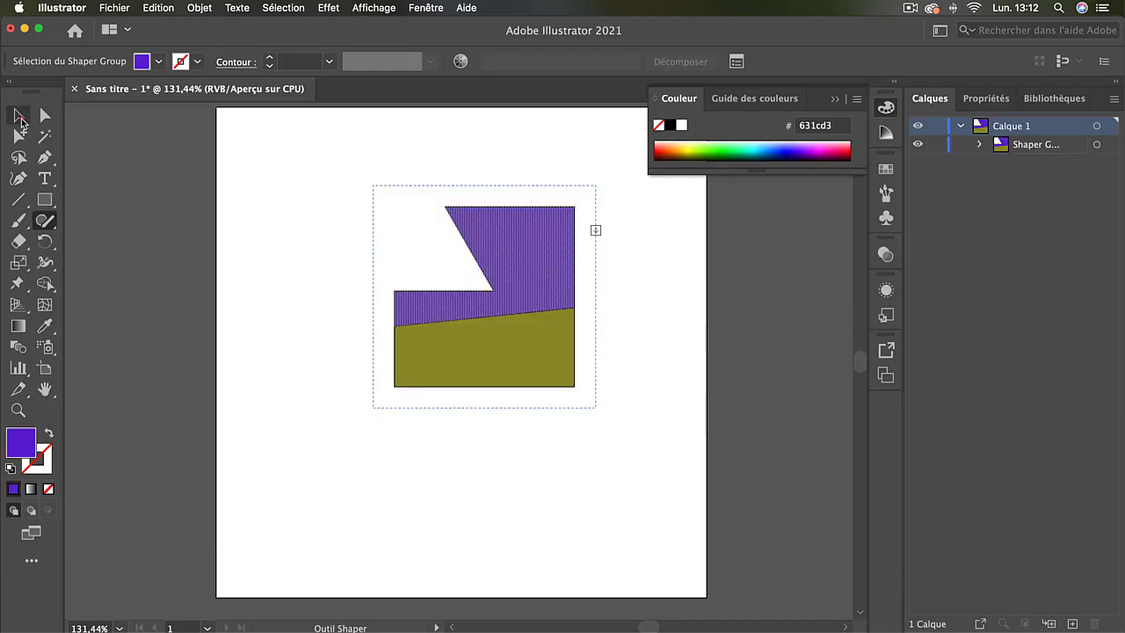
left_click(308, 187)
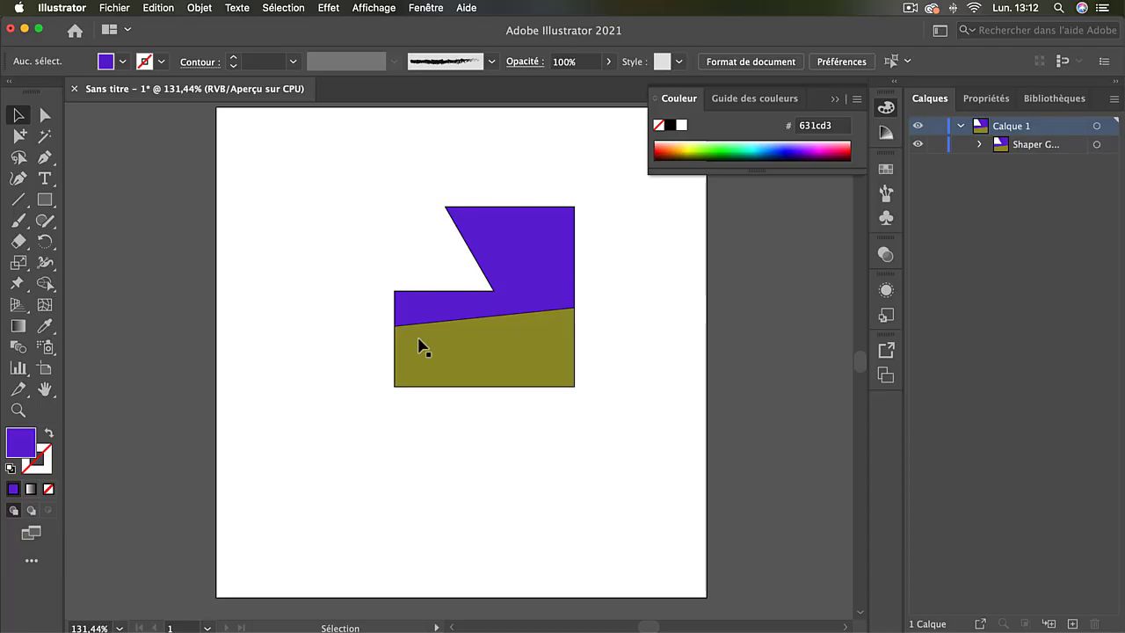
Step: Scribble away the olive region with the Shaper tool and draw a short slanted line across the purple shape's lower edge
left_click(44, 221)
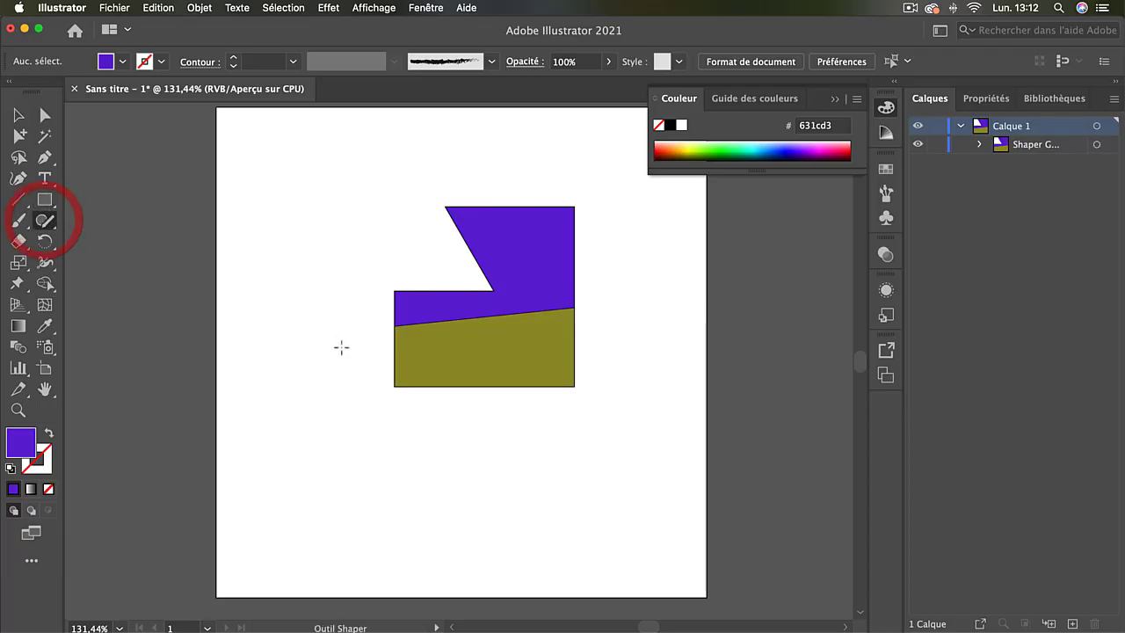
left_click_drag(342, 349, 418, 363)
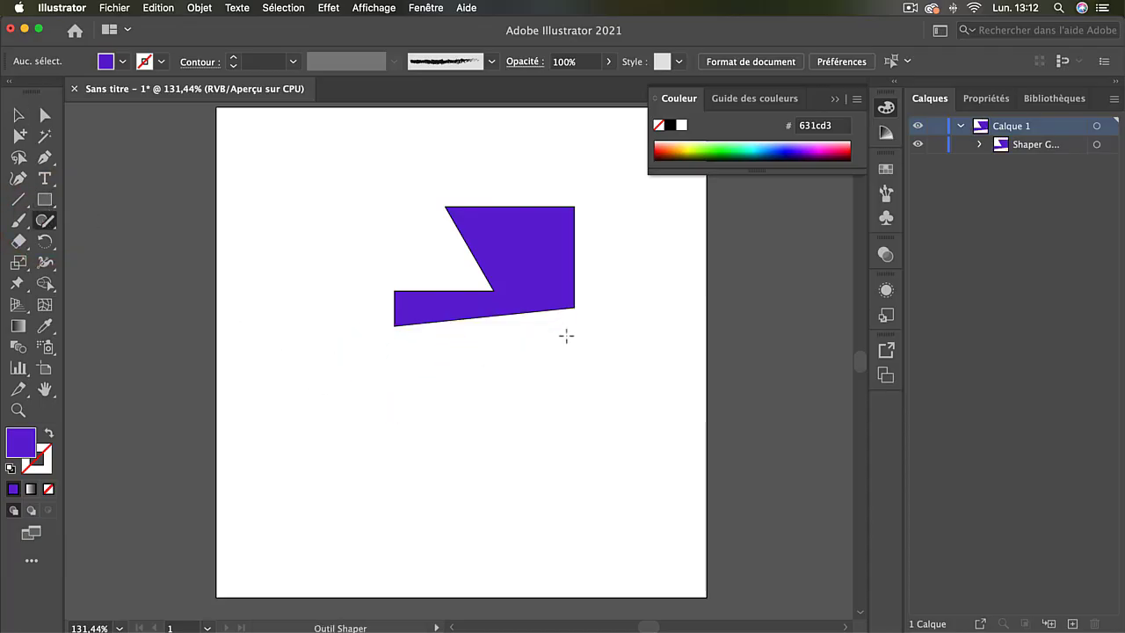
left_click_drag(565, 335, 543, 262)
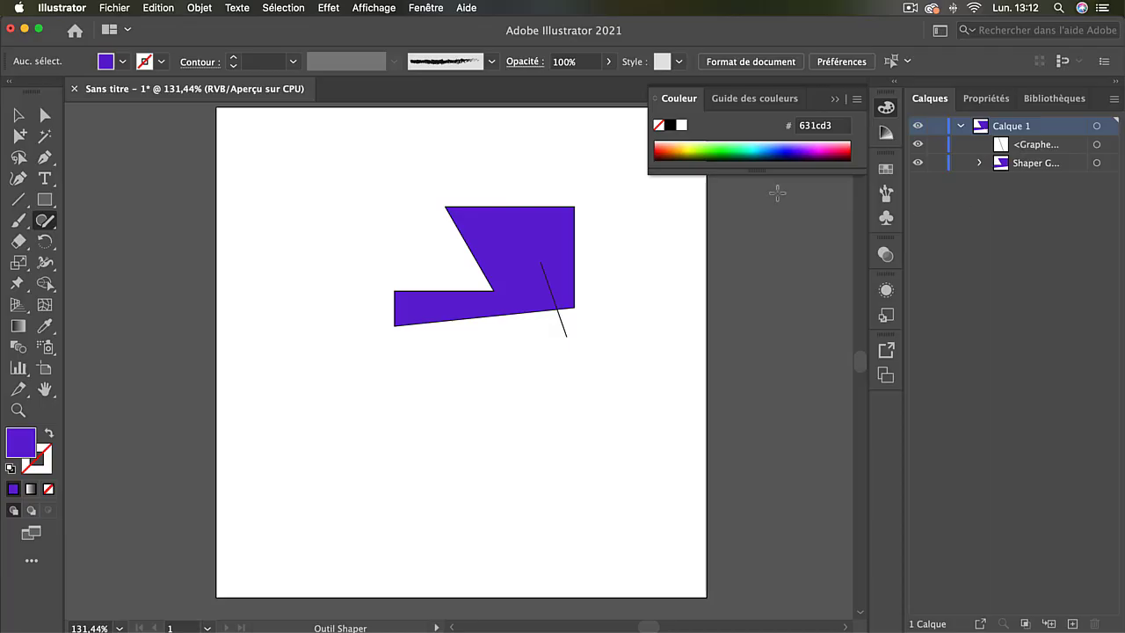
Step: Delete the purple Shaper Group and the short line from the artboard
left_click(18, 115)
left_click_drag(305, 180, 627, 366)
key("Delete")
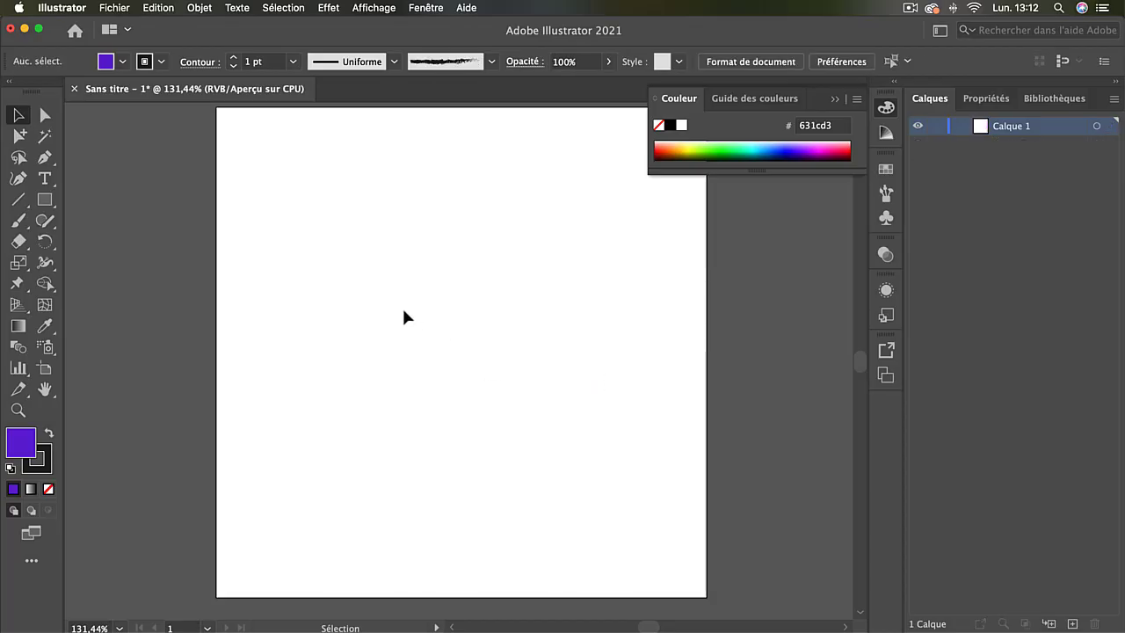
Step: Draw a nearly square purple rectangle with the Rectangle tool and a small ellipse overlapping its lower-right corner with the Ellipse tool
left_click(45, 199)
left_click_drag(377, 203, 517, 349)
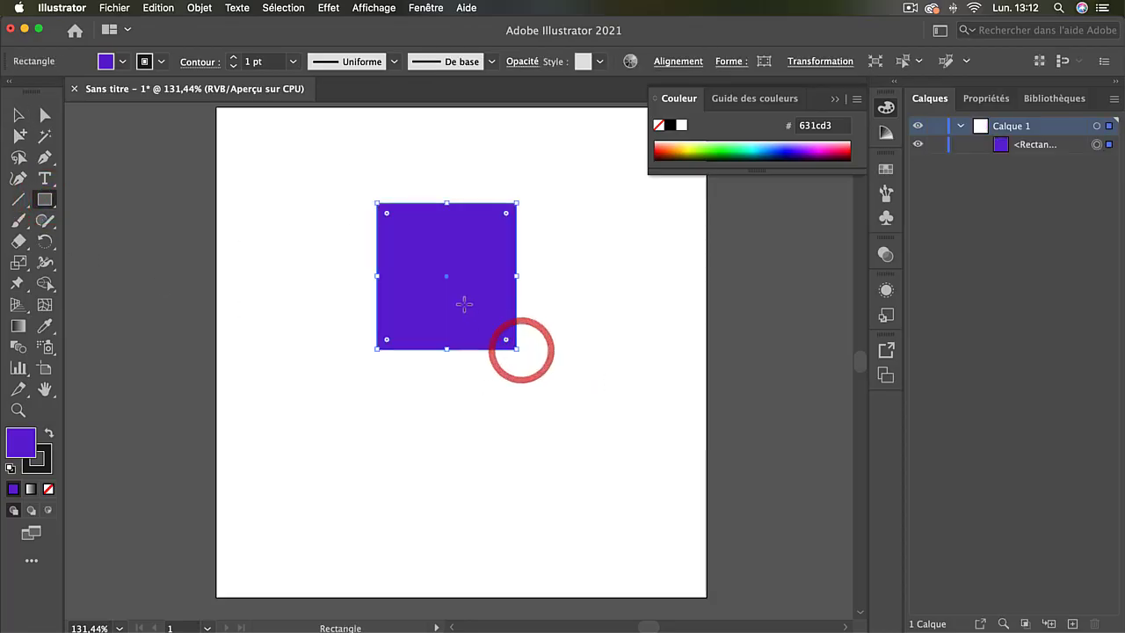
left_click(38, 199)
left_click(114, 241)
left_click_drag(471, 391, 558, 321)
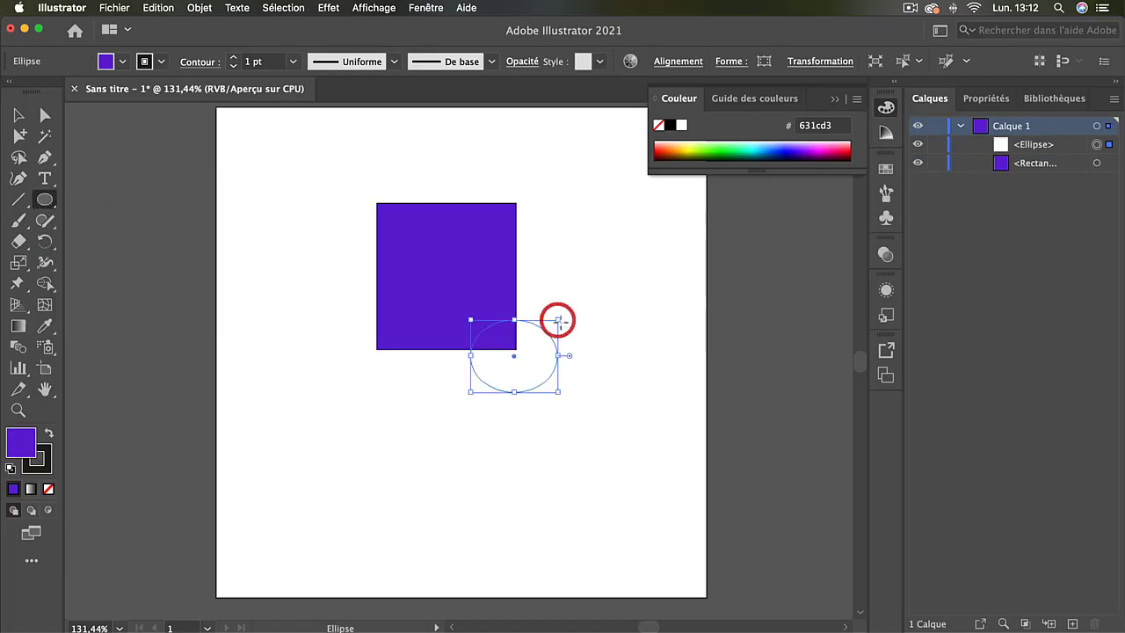
Step: Try a Shaper scribble from outside the rectangle across to the ellipse, and undo it
left_click(44, 221)
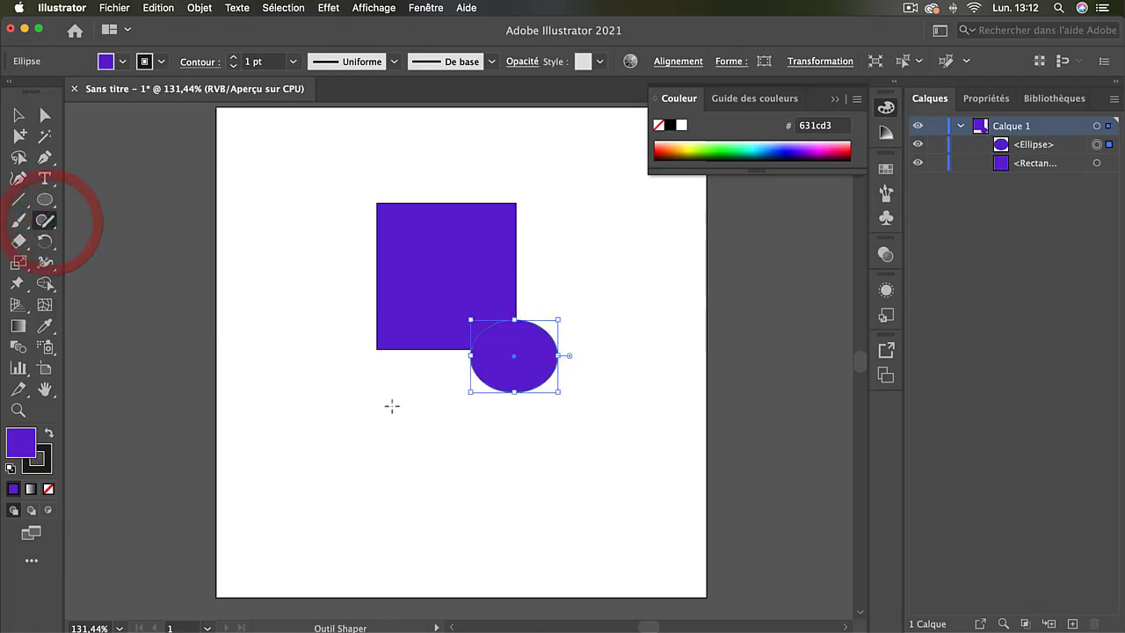
left_click_drag(389, 402, 510, 371)
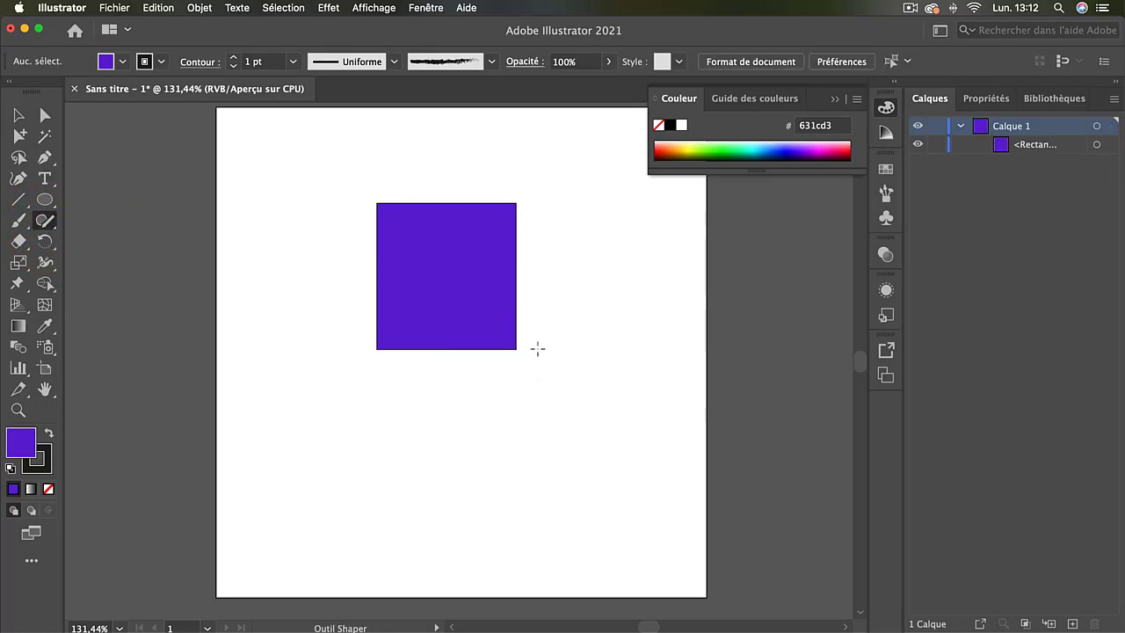
key("super+z")
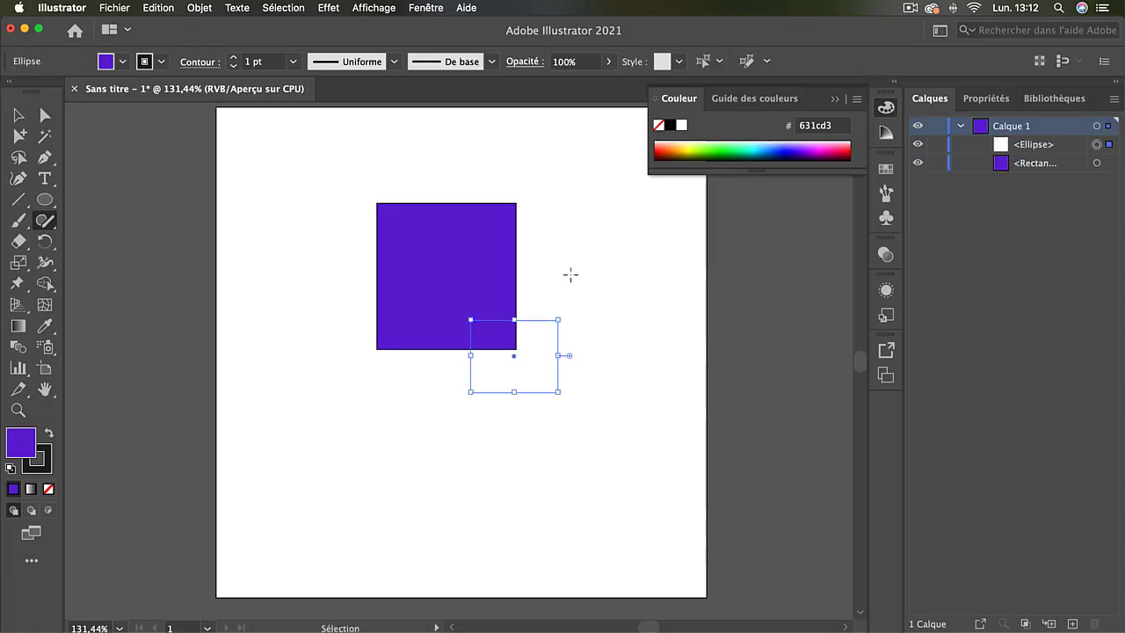